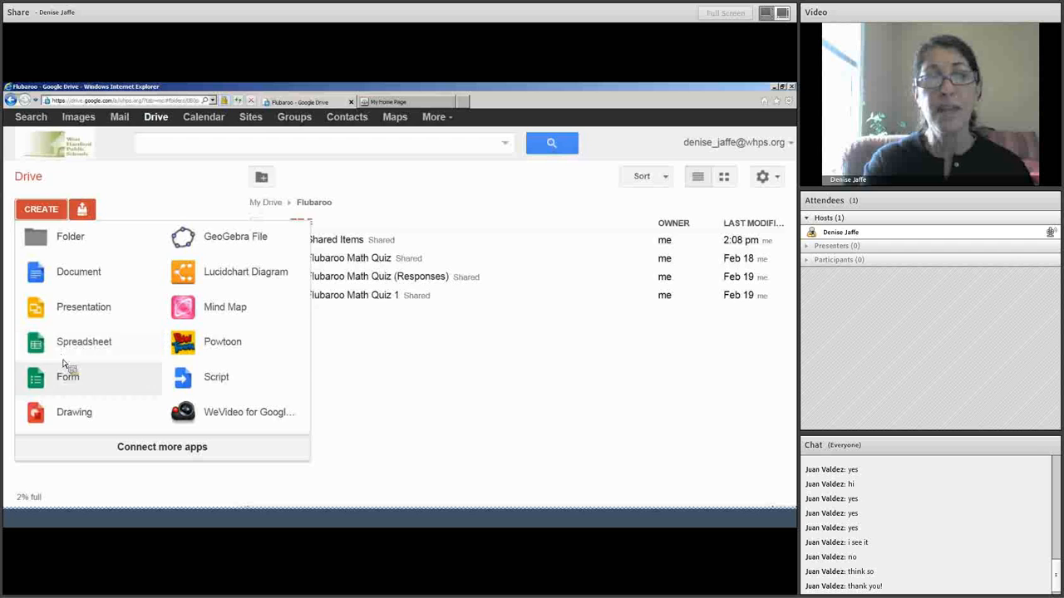
# Create a form titled Quiz in the shared Flubaroo folder, keeping the Default theme.
pyautogui.click(66, 371)
pyautogui.click(291, 336)
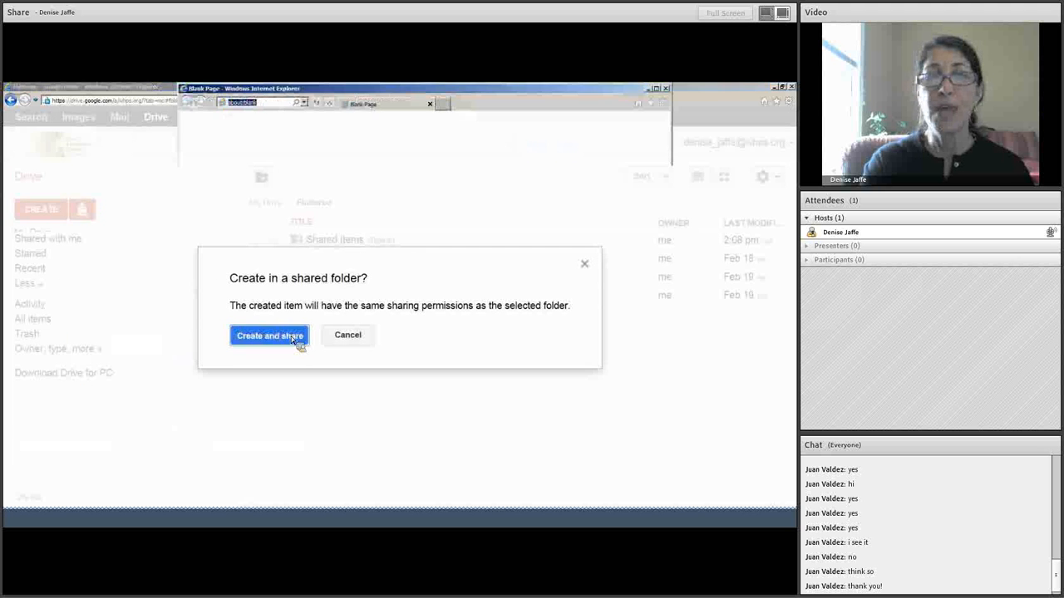
pyautogui.click(656, 88)
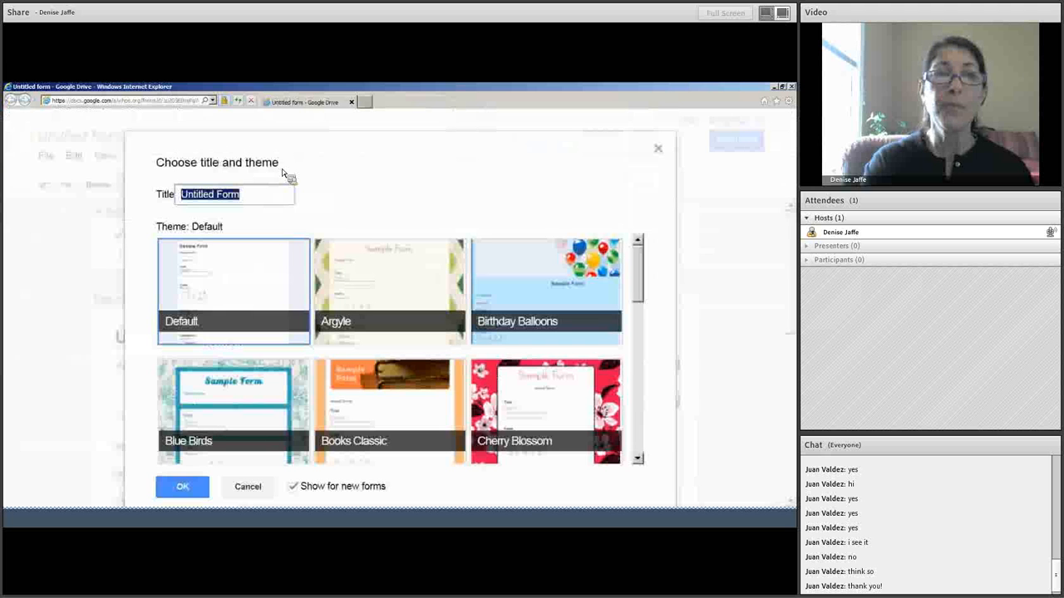
pyautogui.write('Qi')
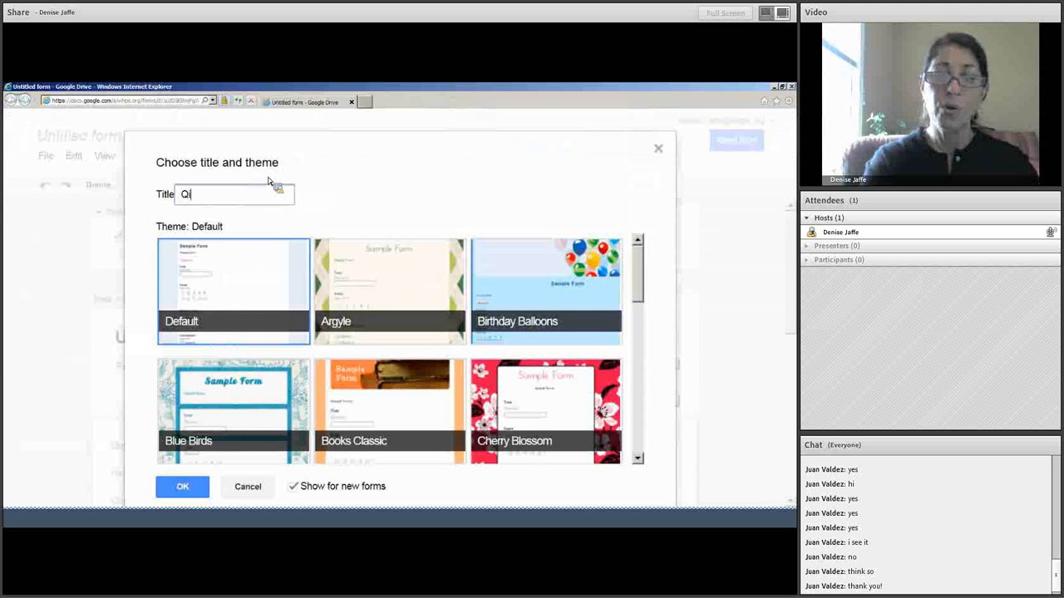
pyautogui.write('uiz')
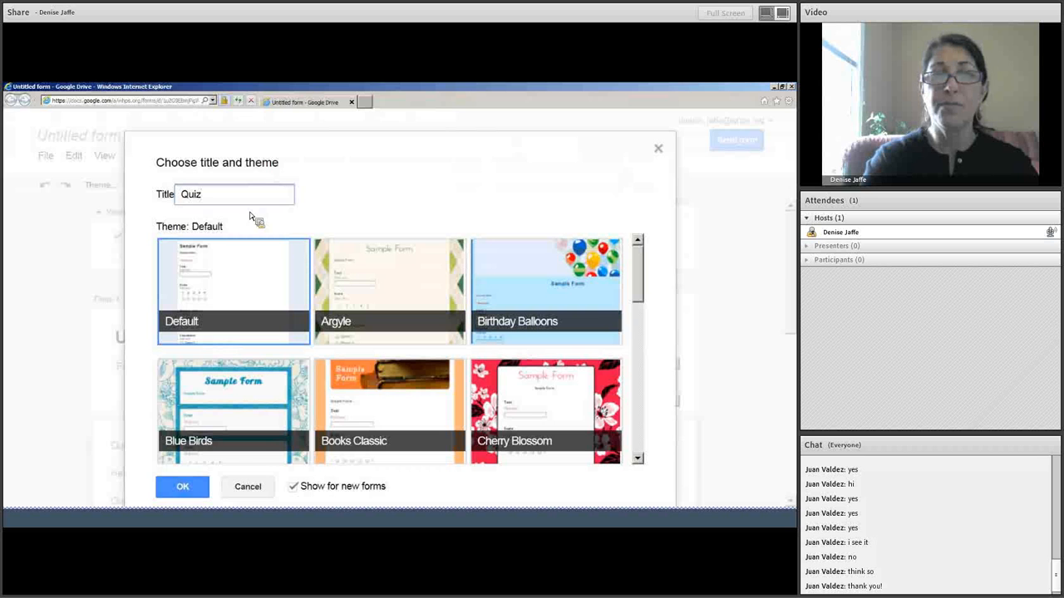
pyautogui.click(221, 264)
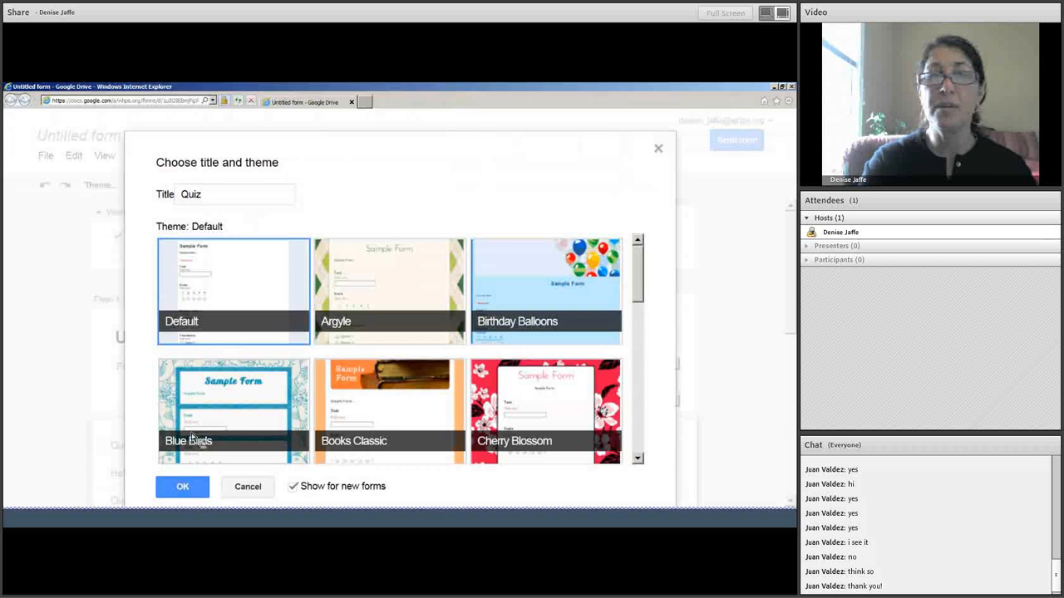
pyautogui.click(182, 488)
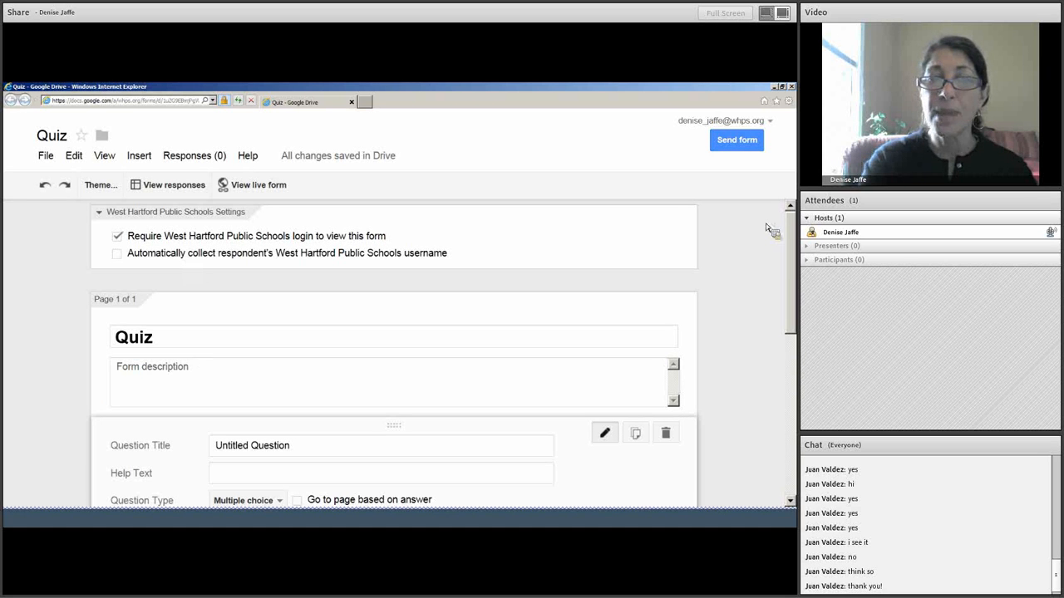
# Retitle the first question 'Student First Name', make it a short-text answer, and mark it required.
pyautogui.scroll(-2, 752, 271)
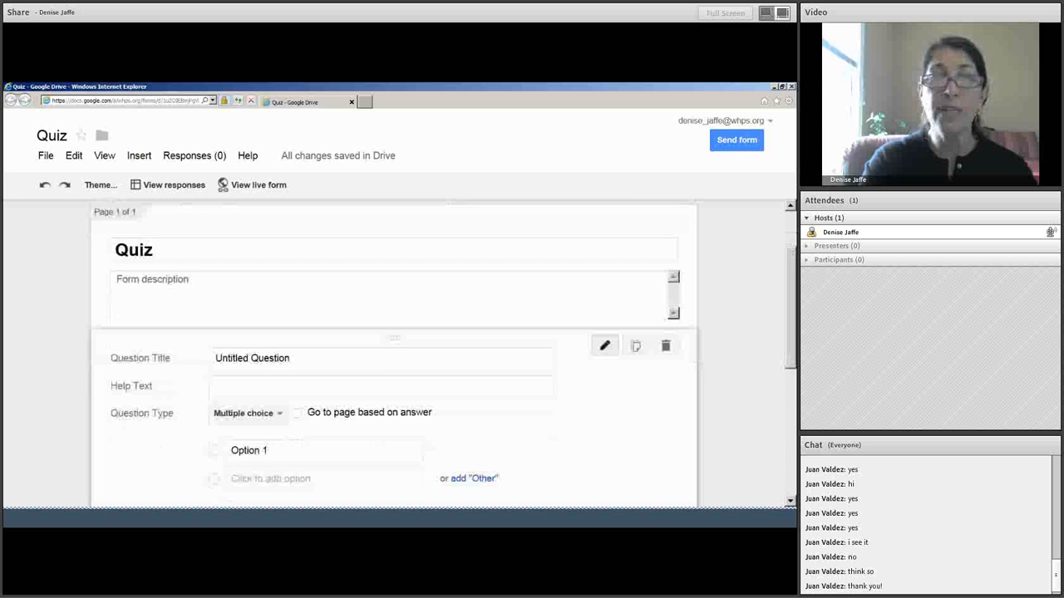
pyautogui.click(233, 281)
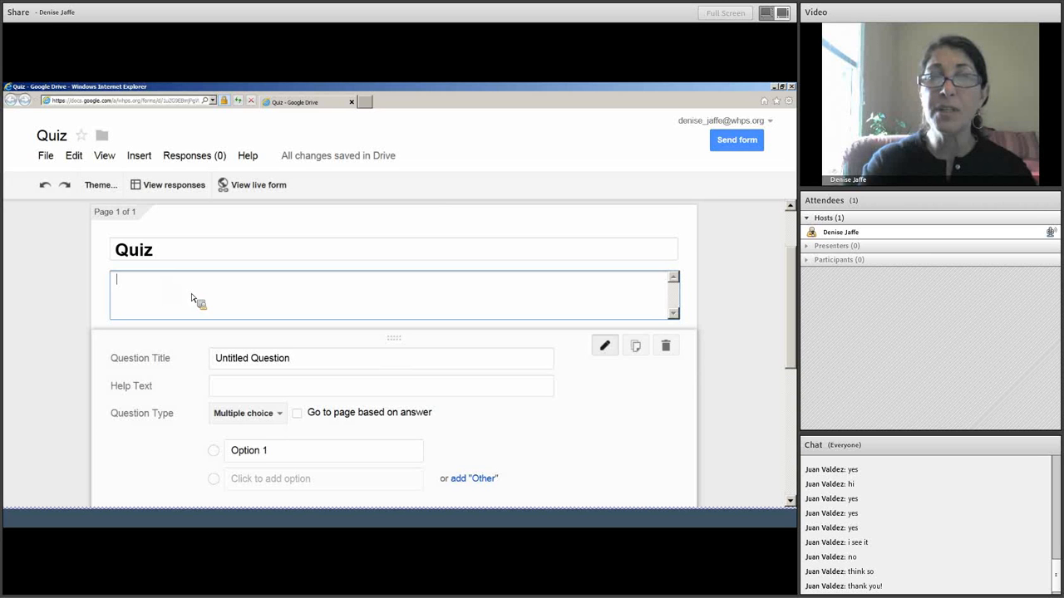
pyautogui.click(295, 359)
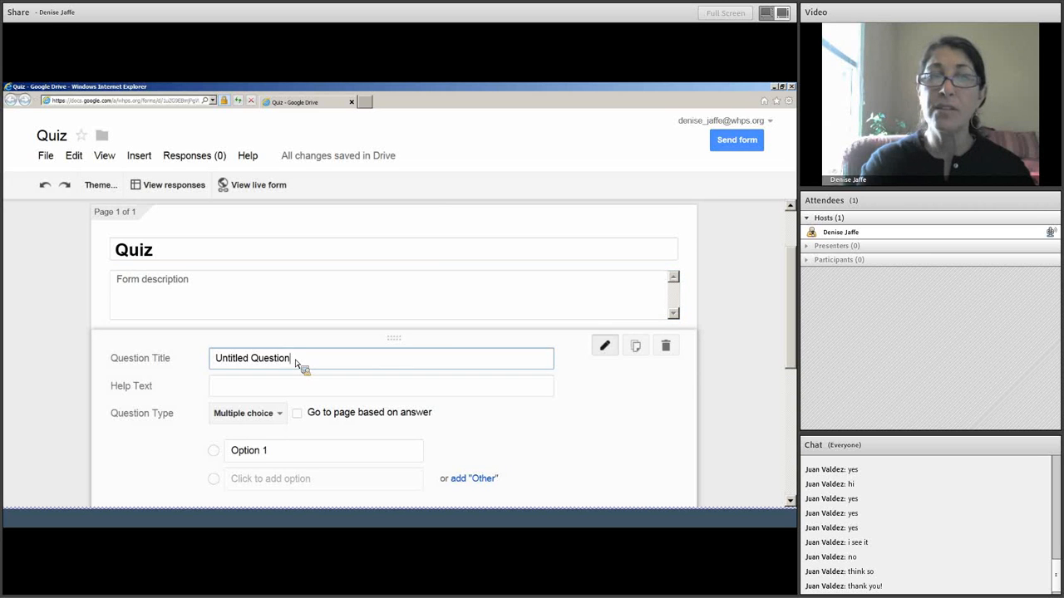
pyautogui.moveTo(295, 359); pyautogui.dragTo(210, 358)
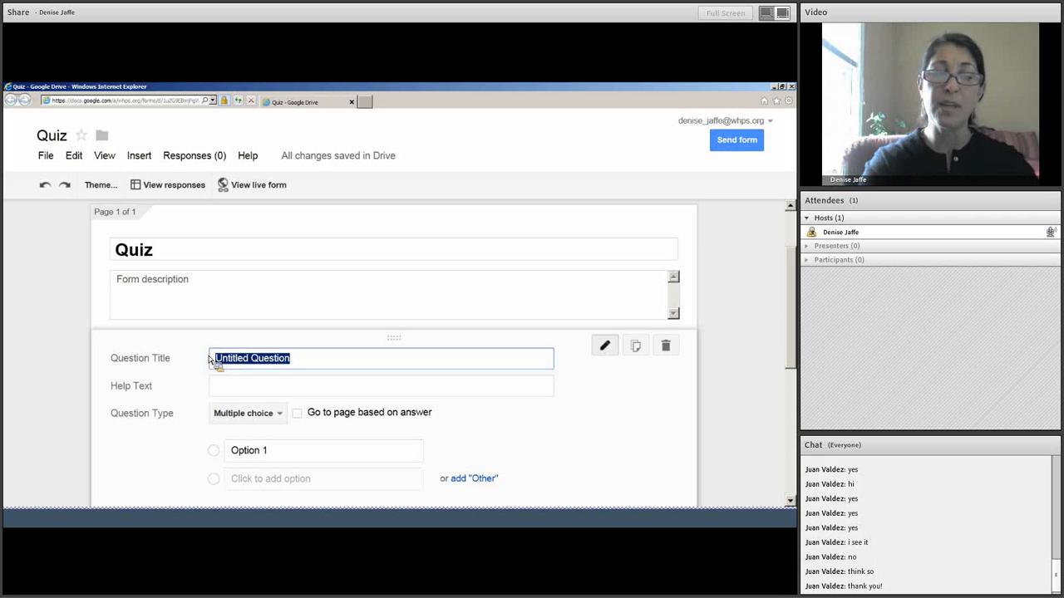
pyautogui.write('Student Fir')
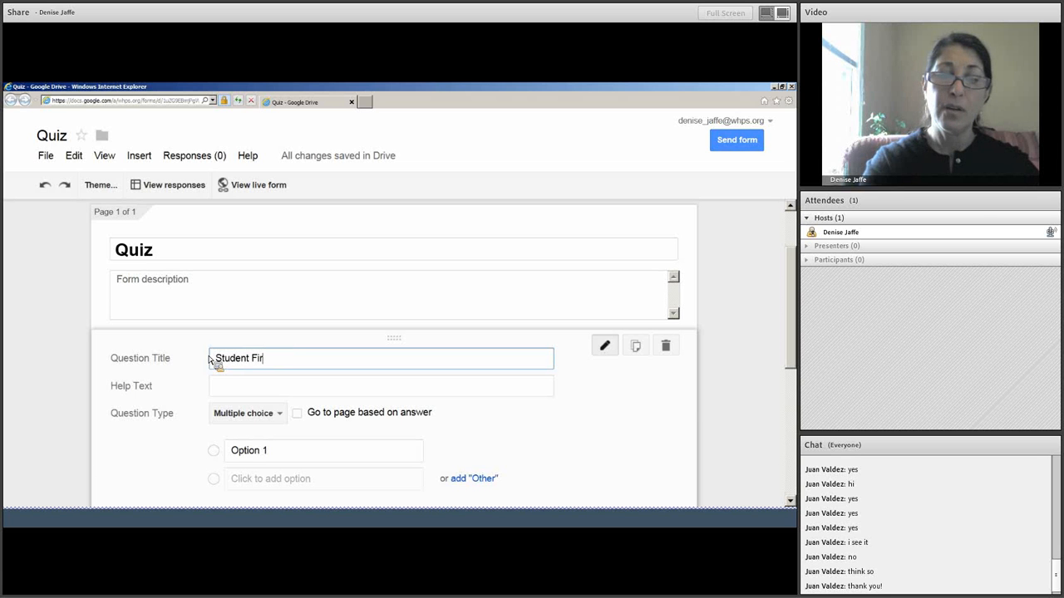
pyautogui.write('st Name')
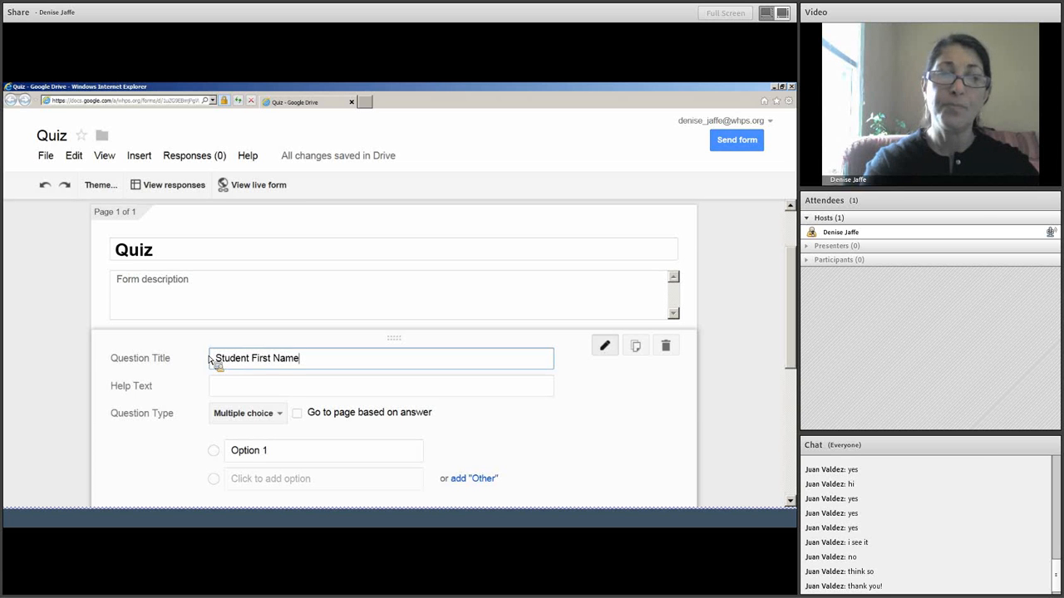
pyautogui.click(256, 420)
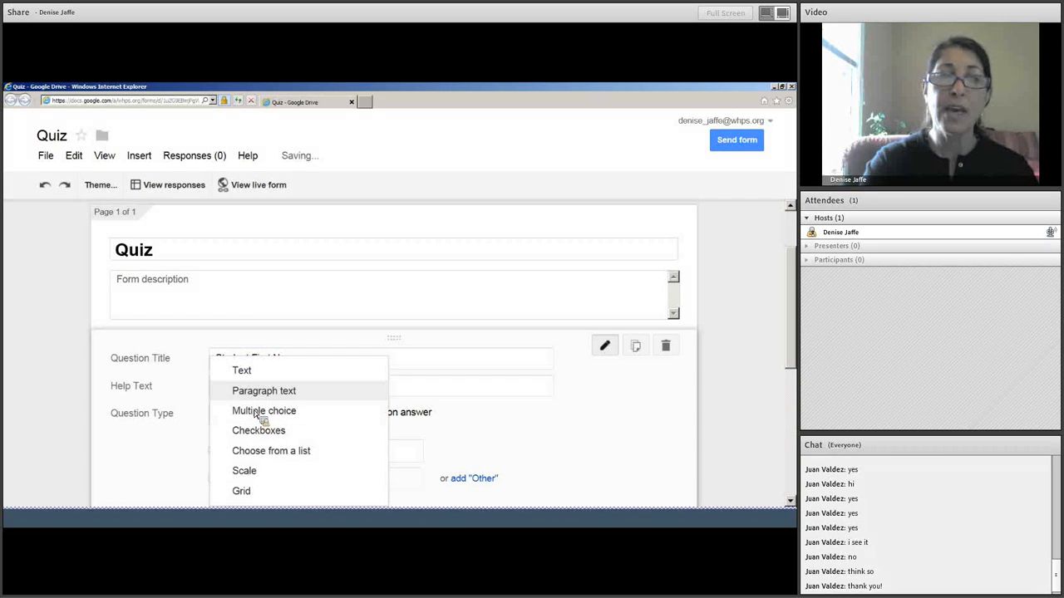
pyautogui.click(245, 371)
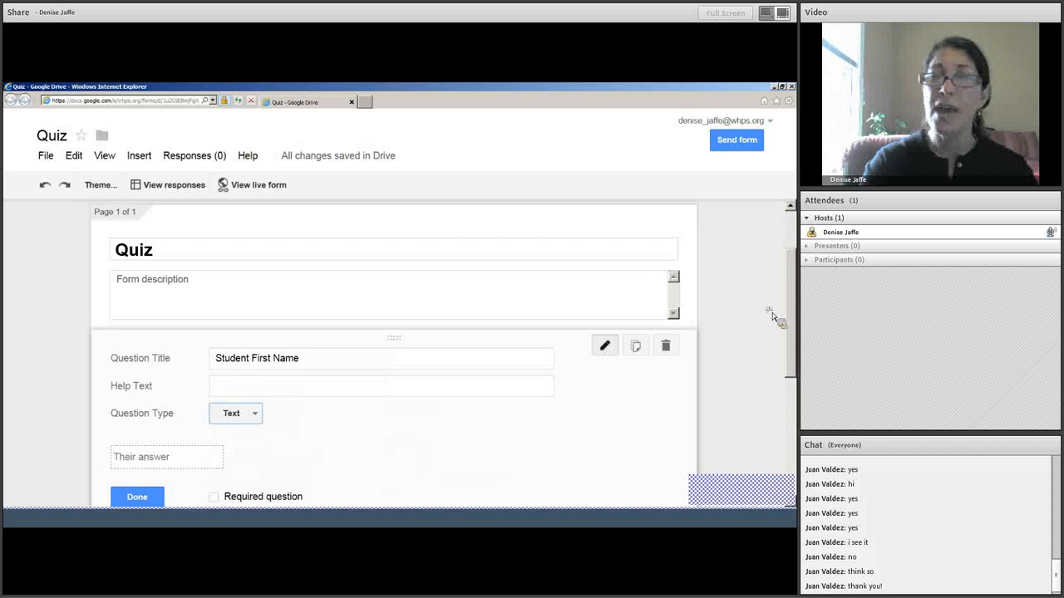
pyautogui.scroll(-1, 771, 311)
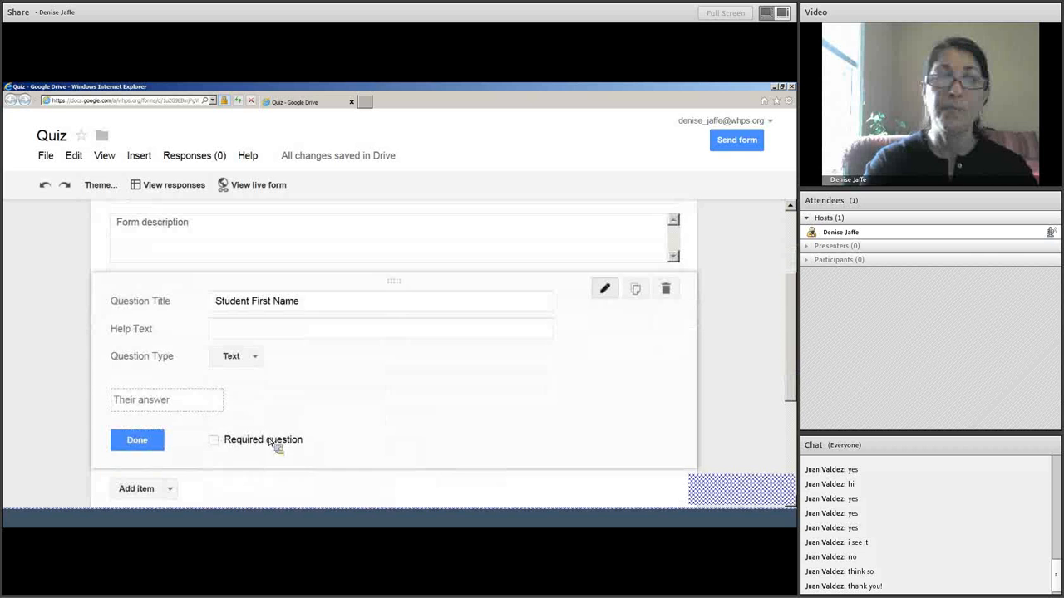
pyautogui.click(214, 440)
pyautogui.click(148, 443)
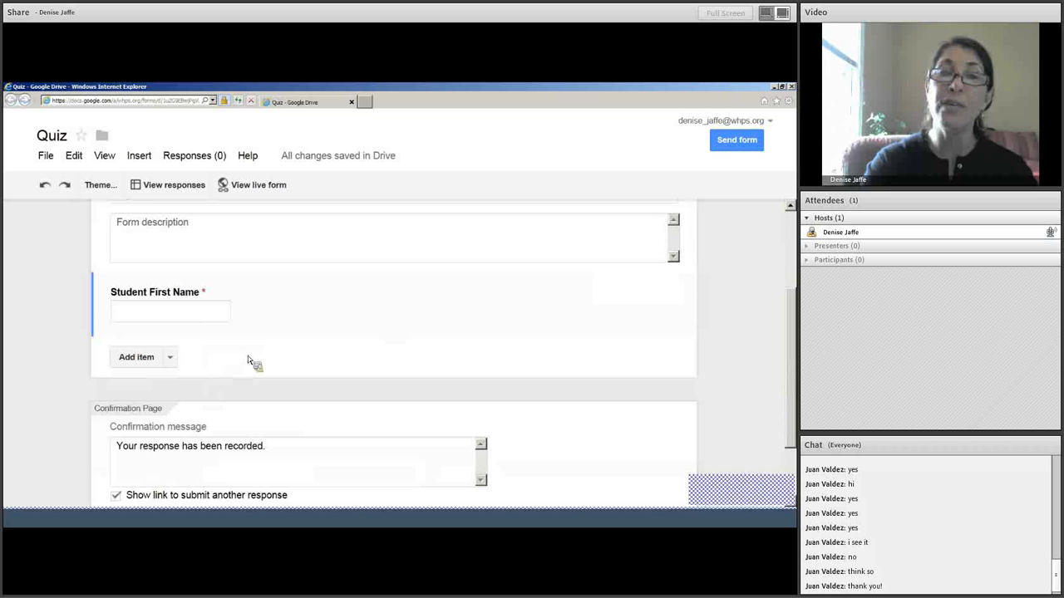
# Add a required text question titled 'Student Last Name'.
pyautogui.click(170, 356)
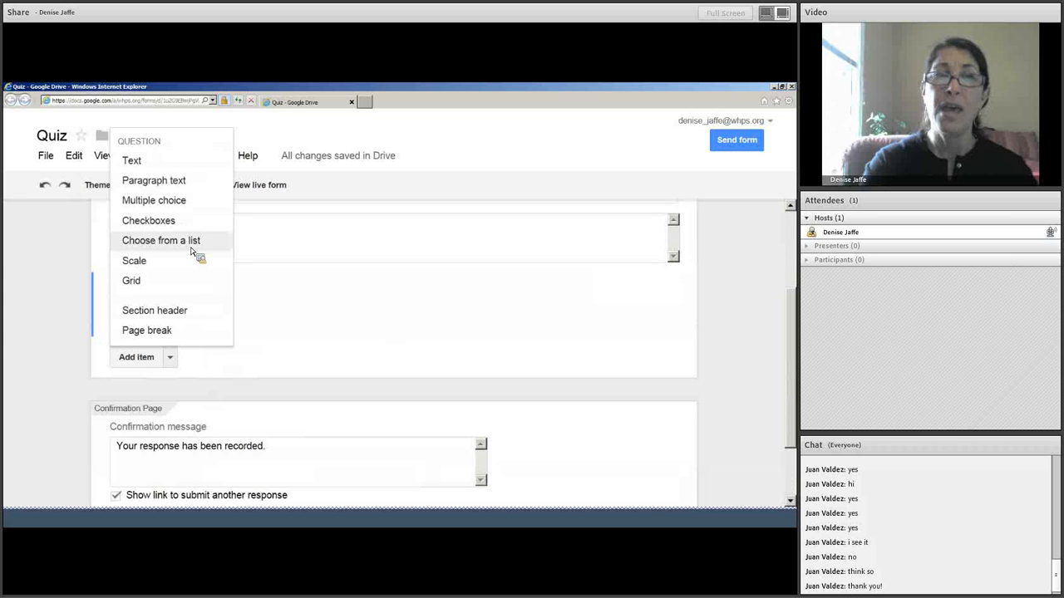
pyautogui.click(165, 165)
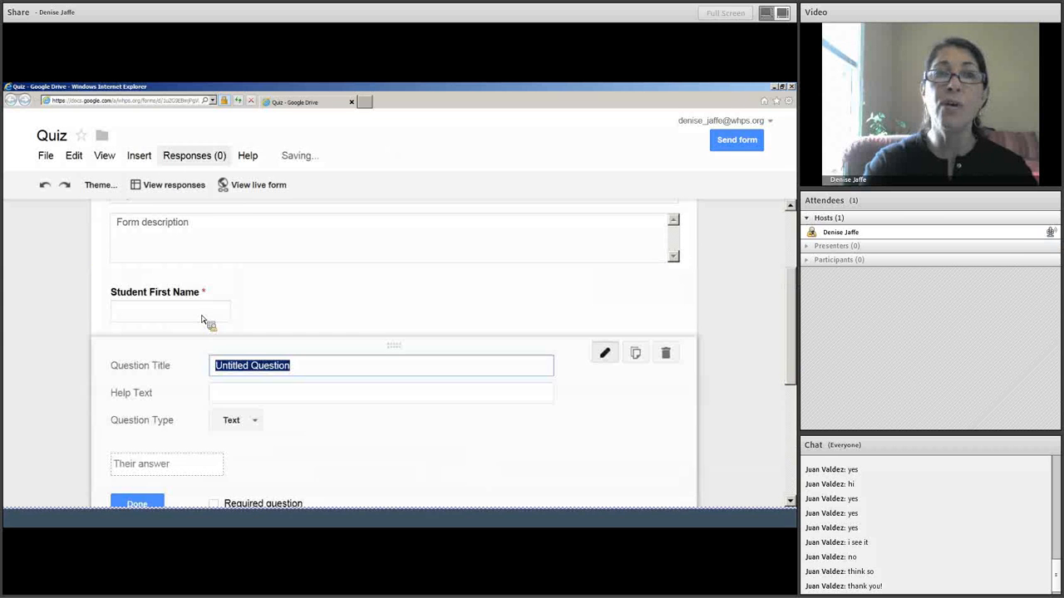
pyautogui.write('St')
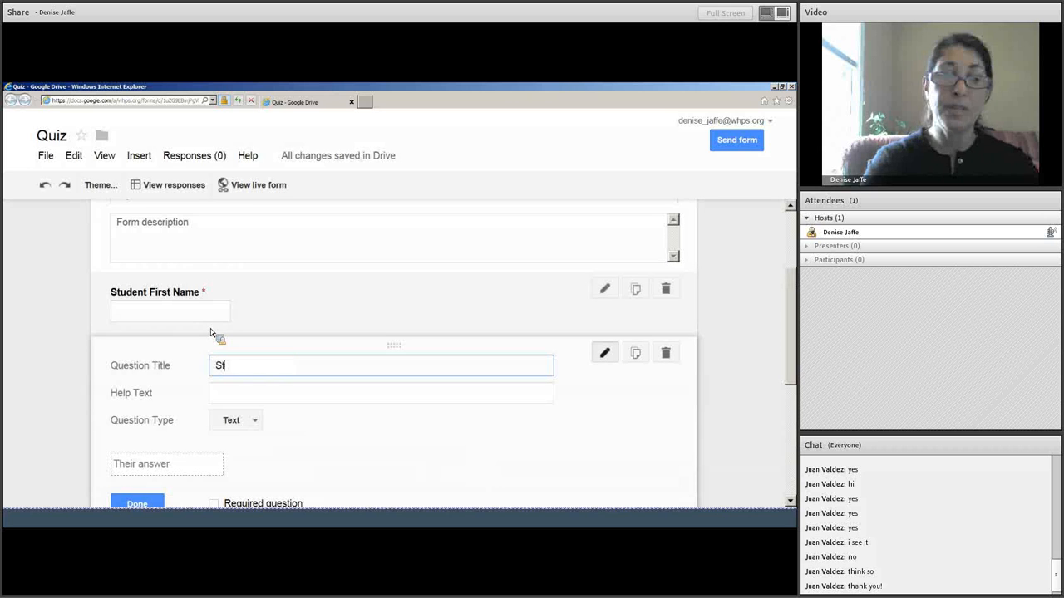
pyautogui.write('udent Last ')
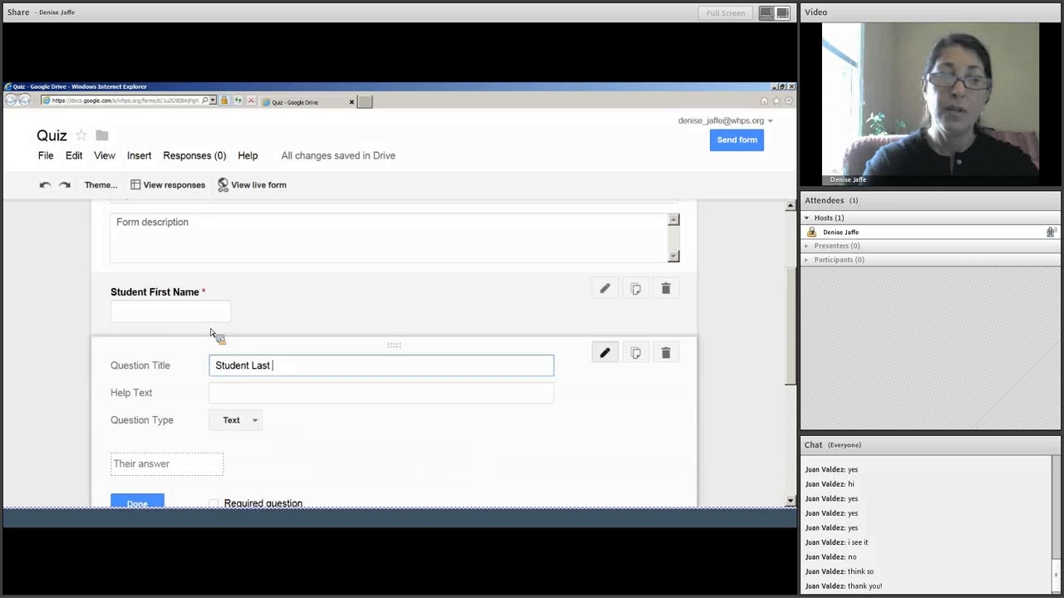
pyautogui.write('Name')
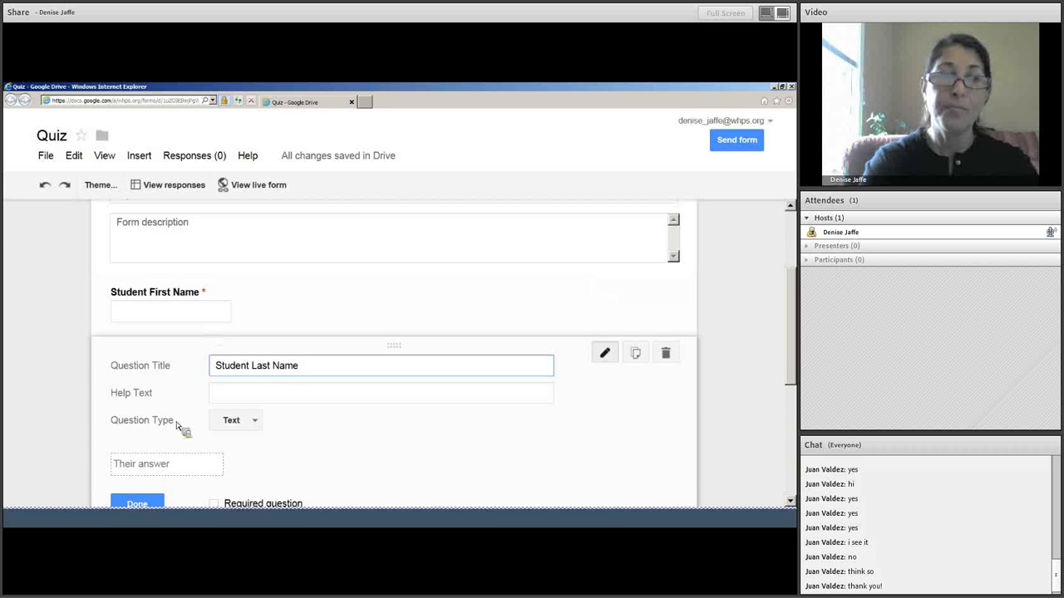
pyautogui.moveTo(790, 333); pyautogui.dragTo(790, 378)
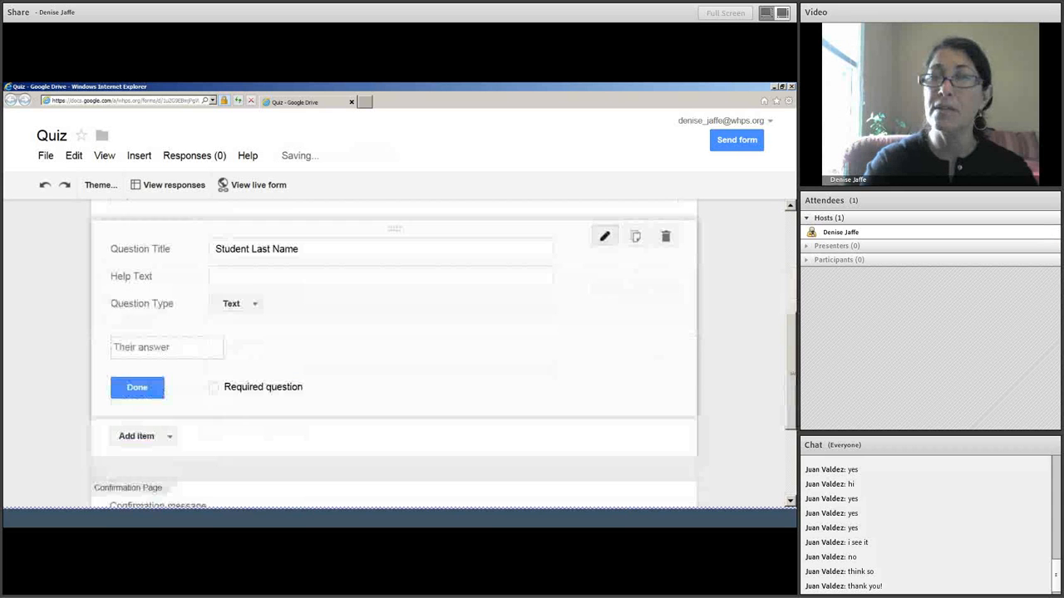
pyautogui.click(215, 387)
pyautogui.click(151, 394)
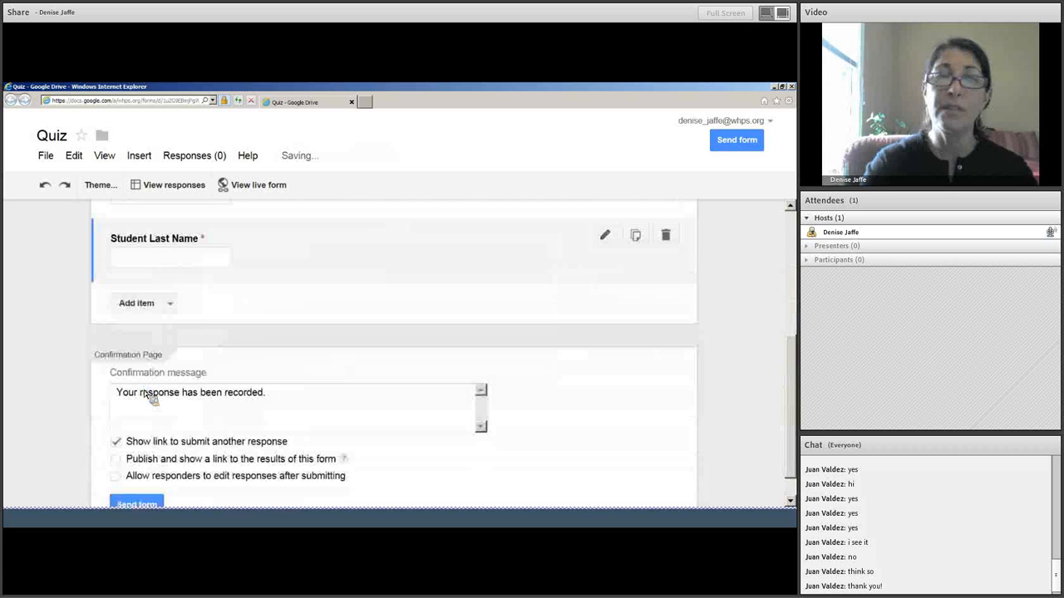
pyautogui.scroll(2, 766, 316)
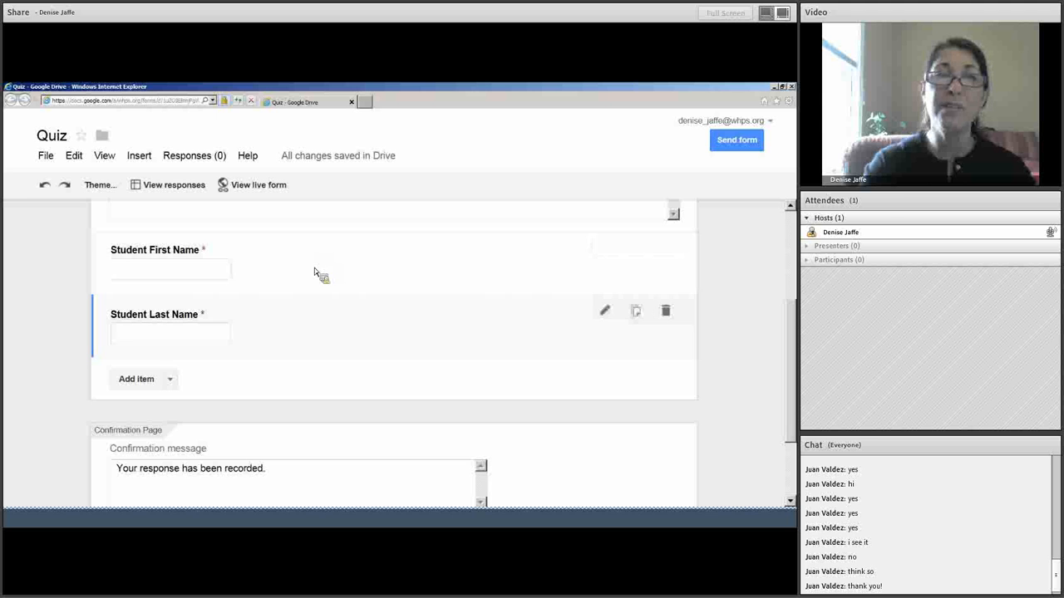
pyautogui.click(172, 380)
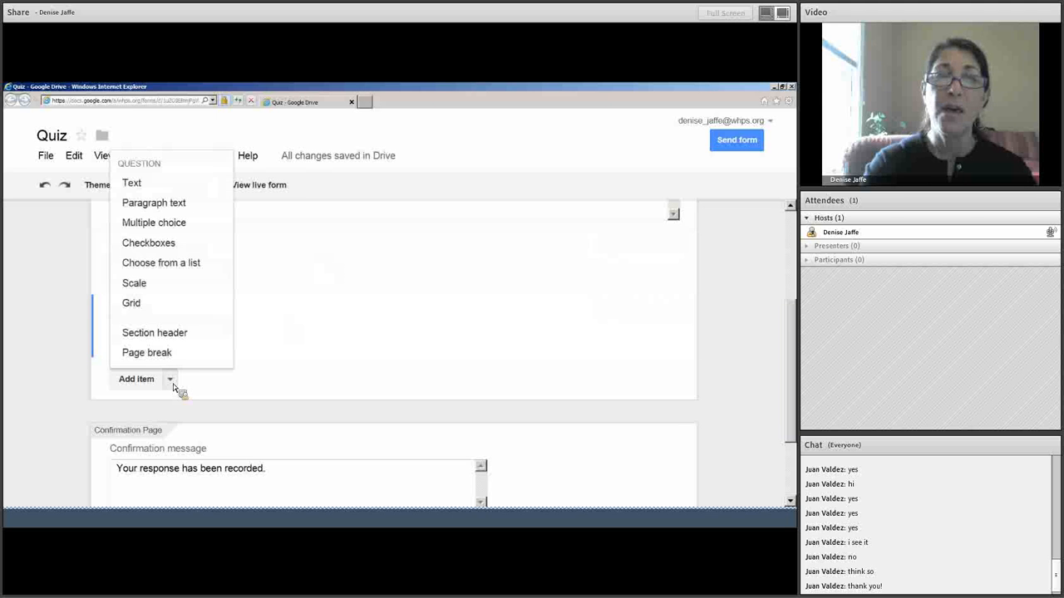
pyautogui.click(187, 190)
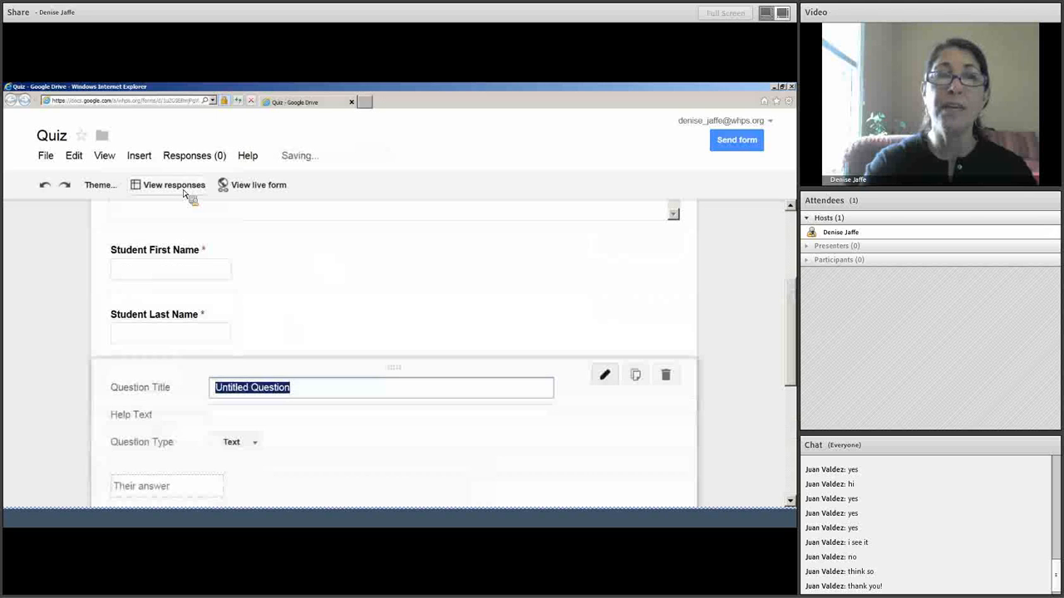
pyautogui.write('Stu')
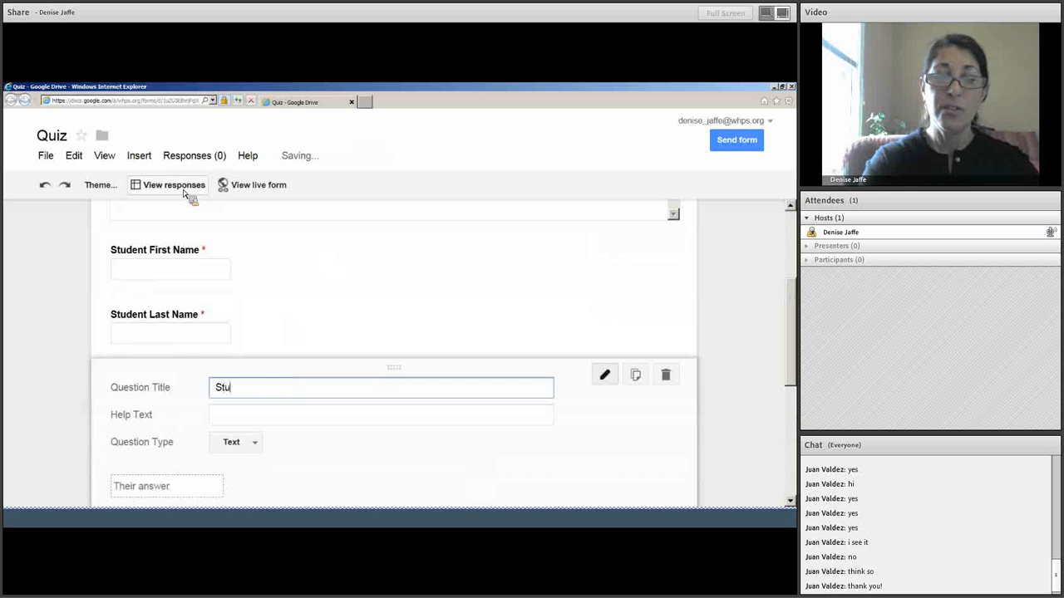
pyautogui.write('dent Email')
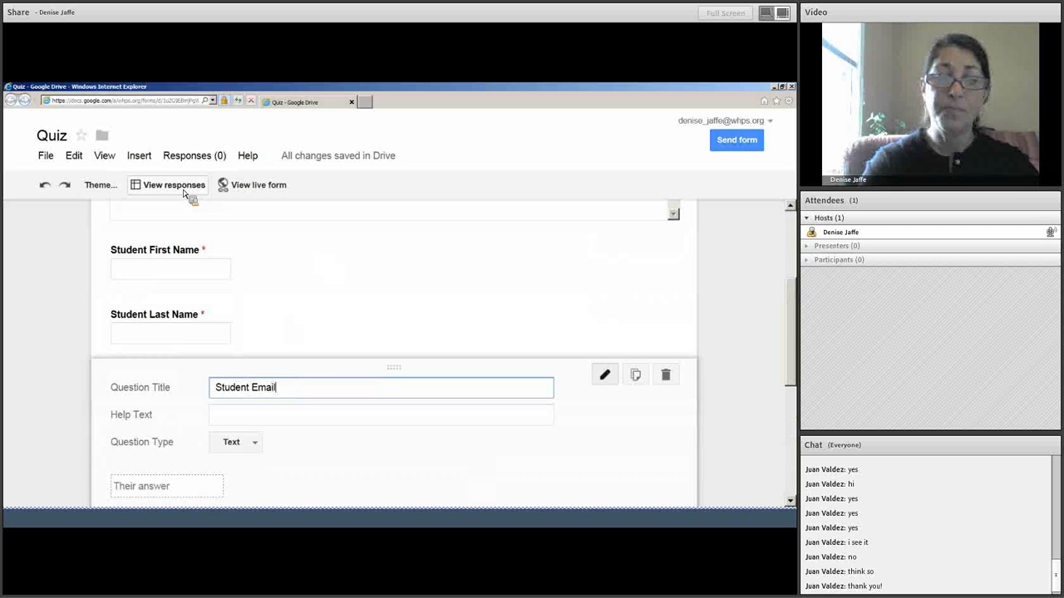
pyautogui.scroll(-2, 792, 289)
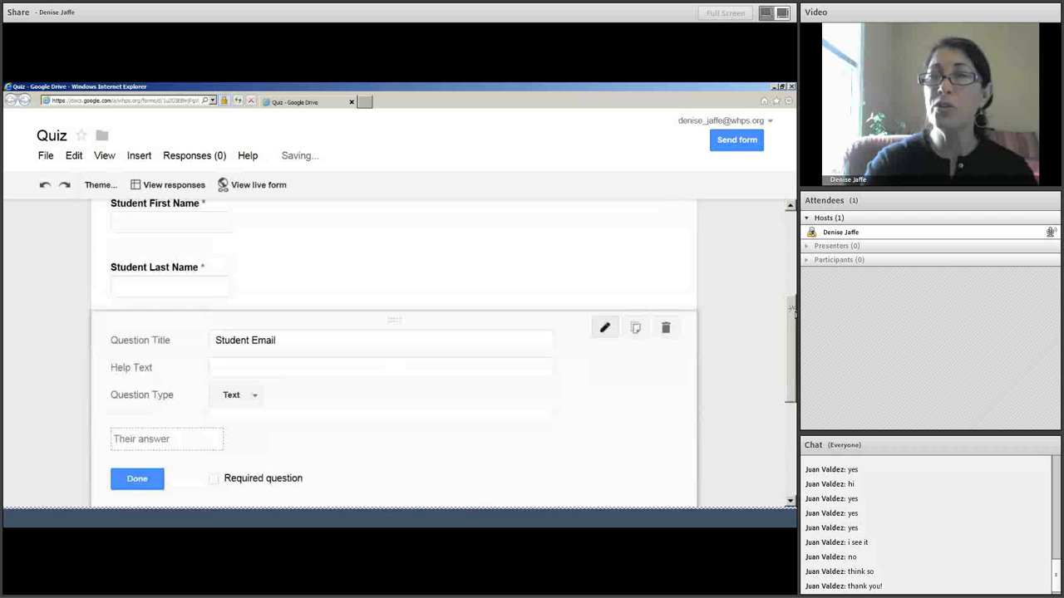
pyautogui.click(394, 318)
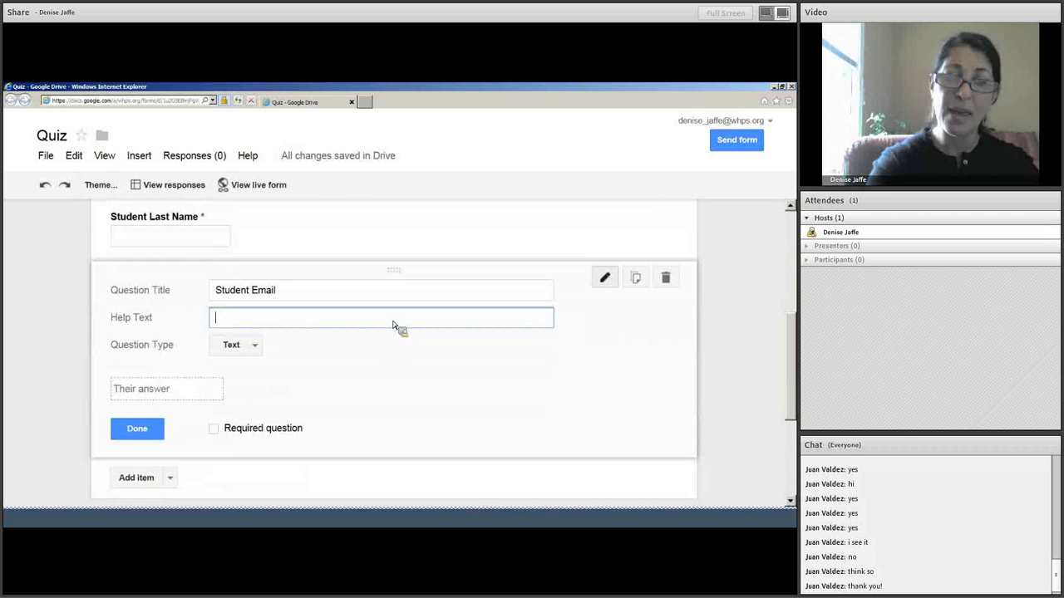
pyautogui.write('* Pl')
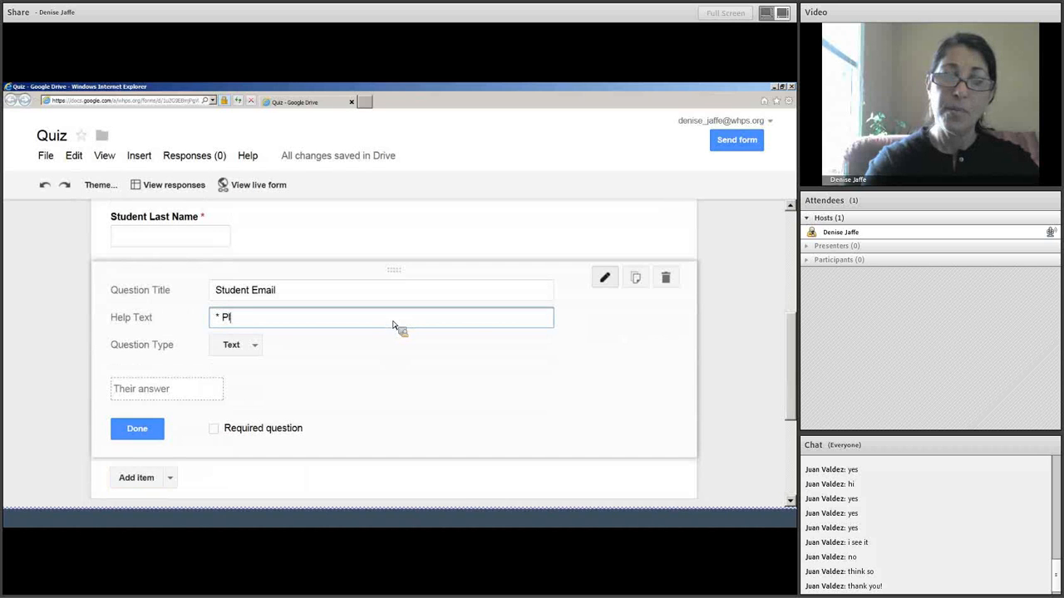
pyautogui.write('ease inc')
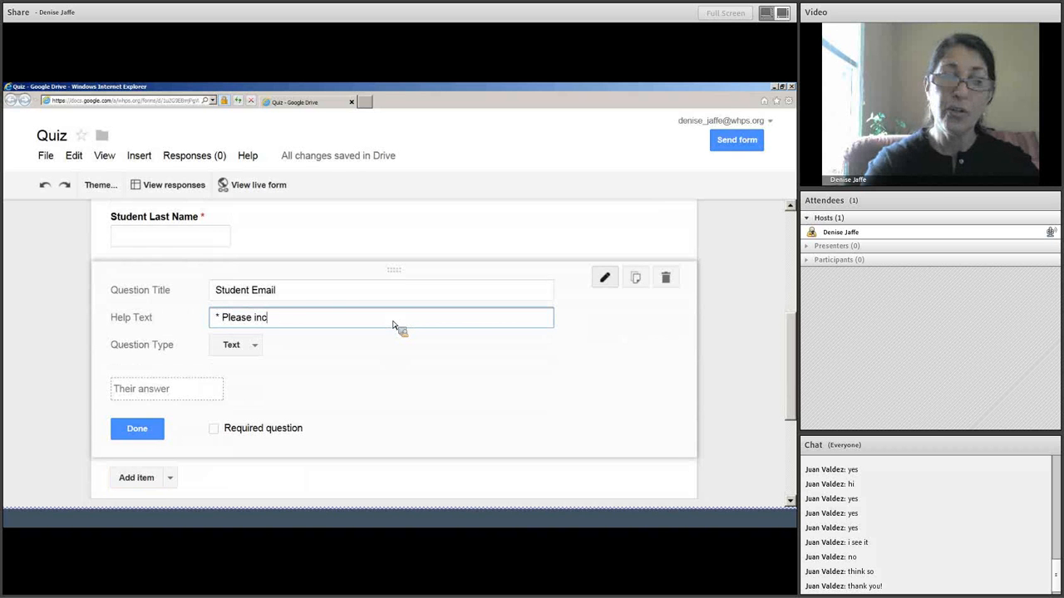
pyautogui.write('lude @s')
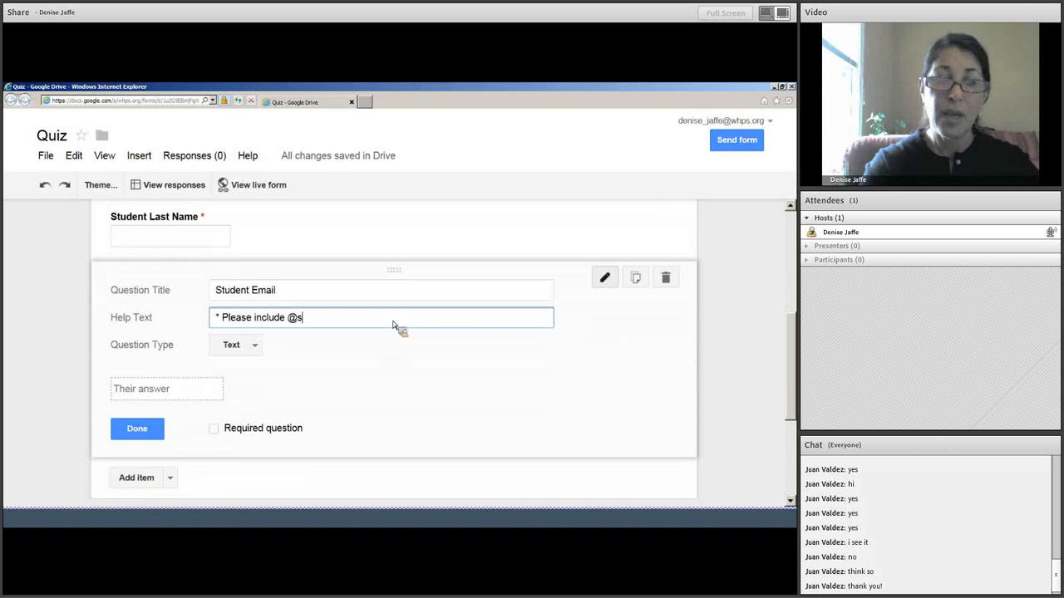
pyautogui.write('tudent')
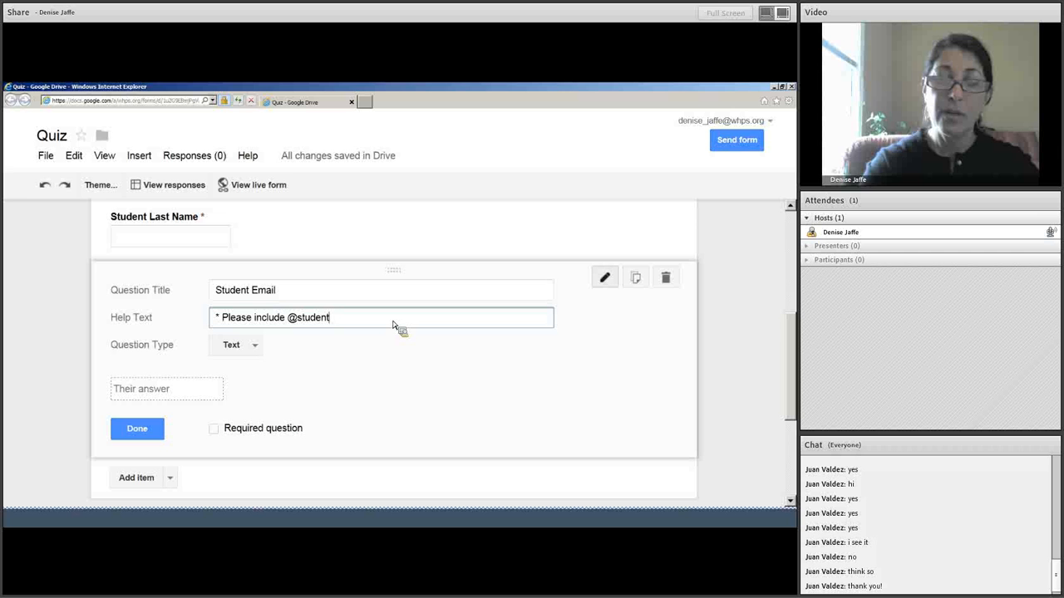
pyautogui.write('.whps')
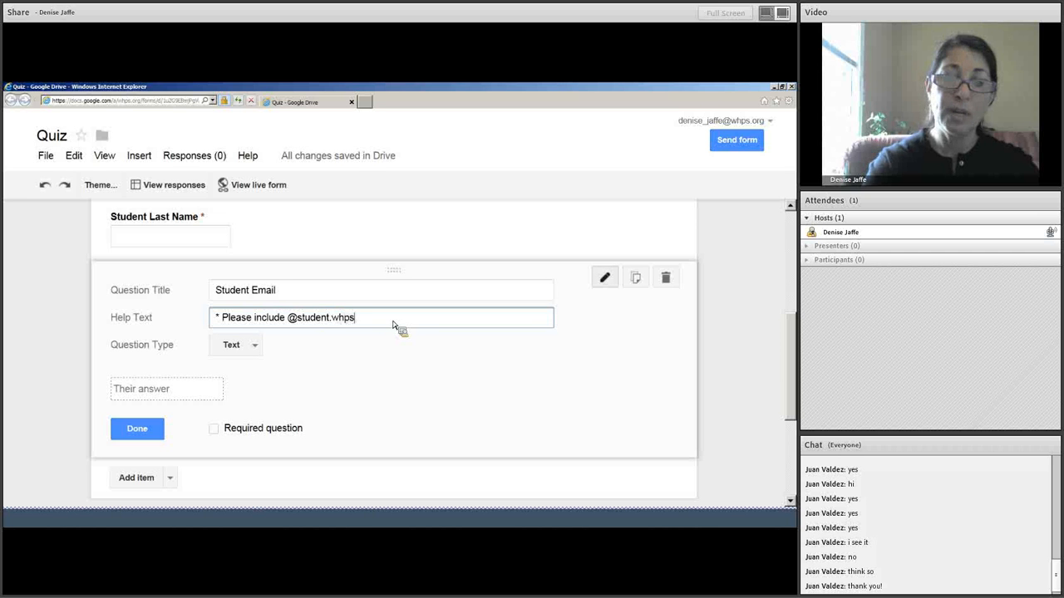
pyautogui.write('.org')
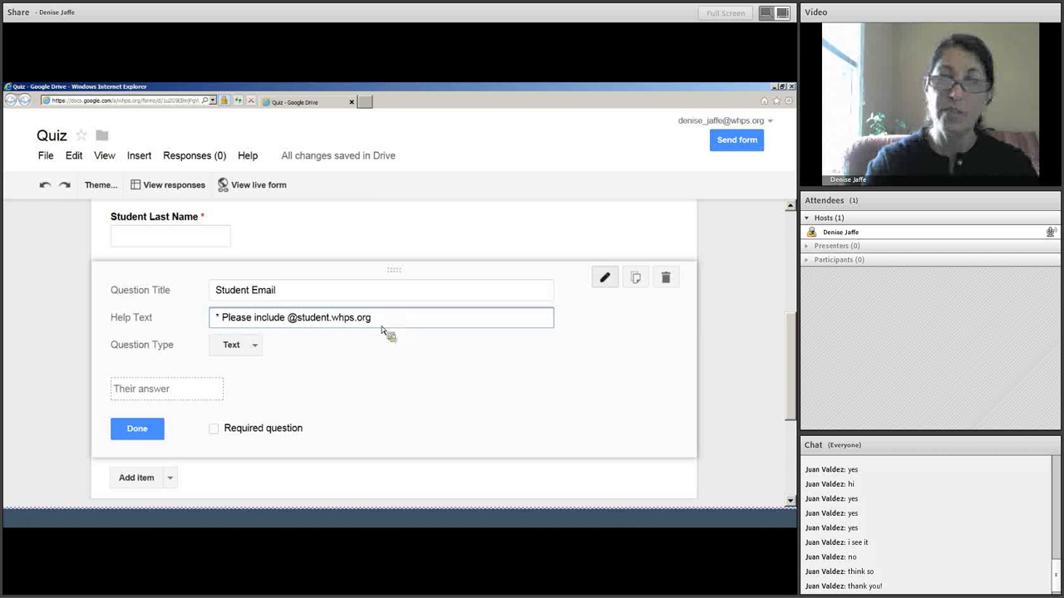
pyautogui.click(214, 428)
pyautogui.click(164, 430)
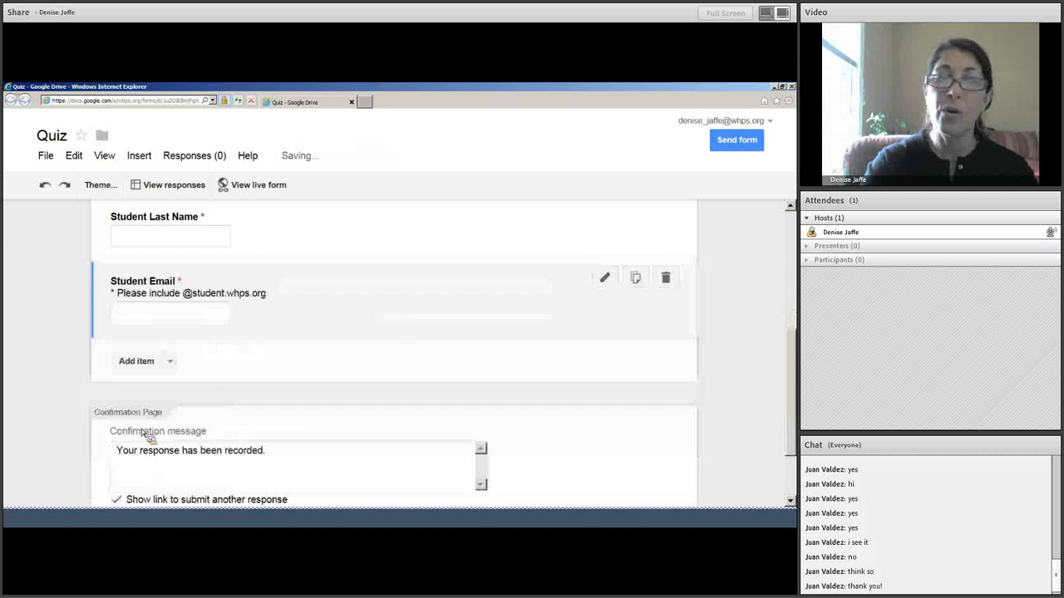
# Add a multiple-choice question titled 'What is the waether today?'.
pyautogui.click(170, 359)
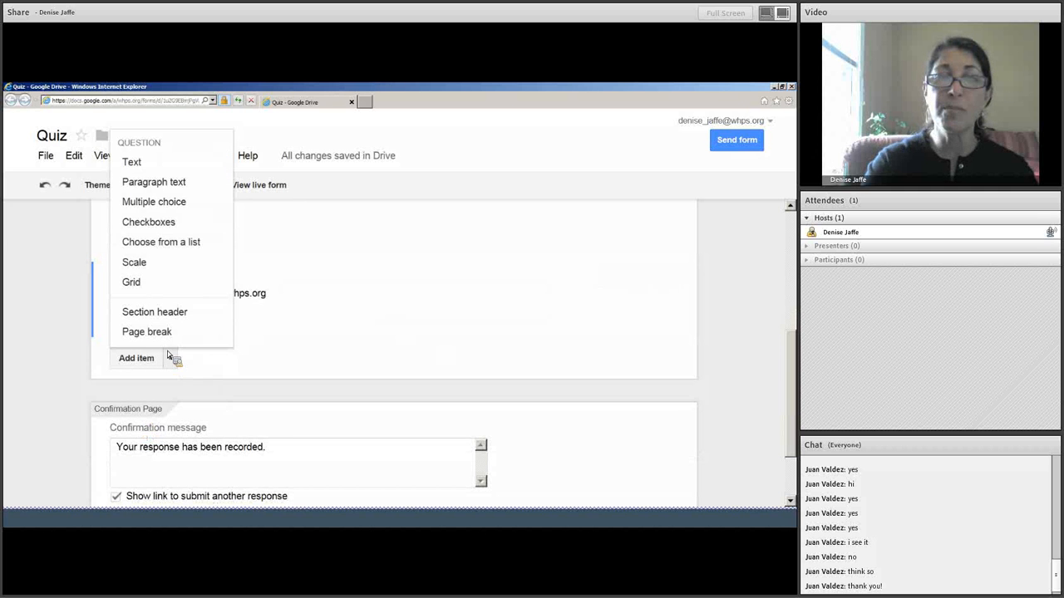
pyautogui.click(196, 208)
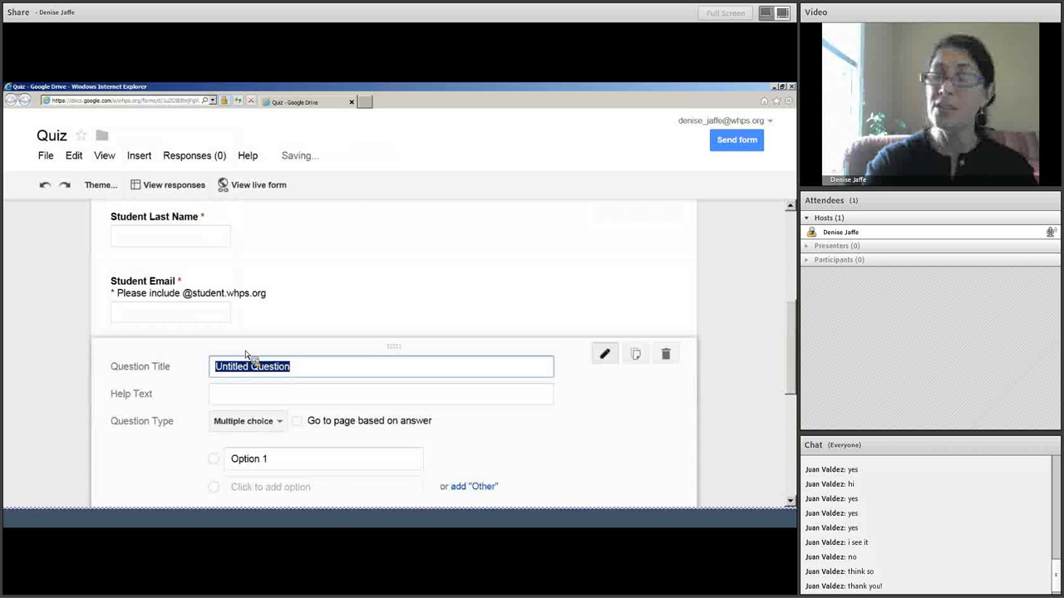
pyautogui.write('What i')
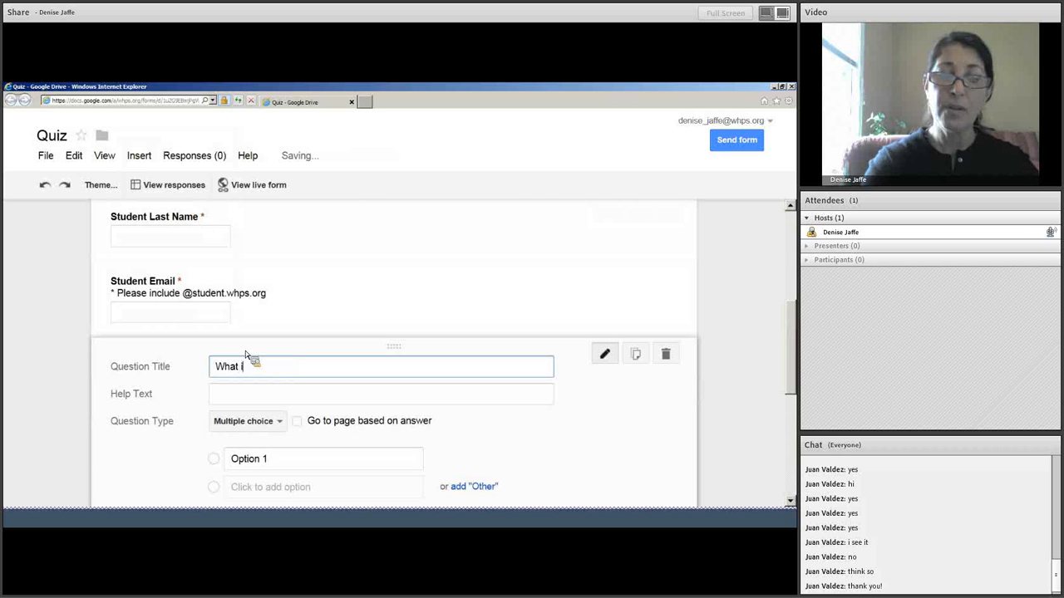
pyautogui.write('s the waether ')
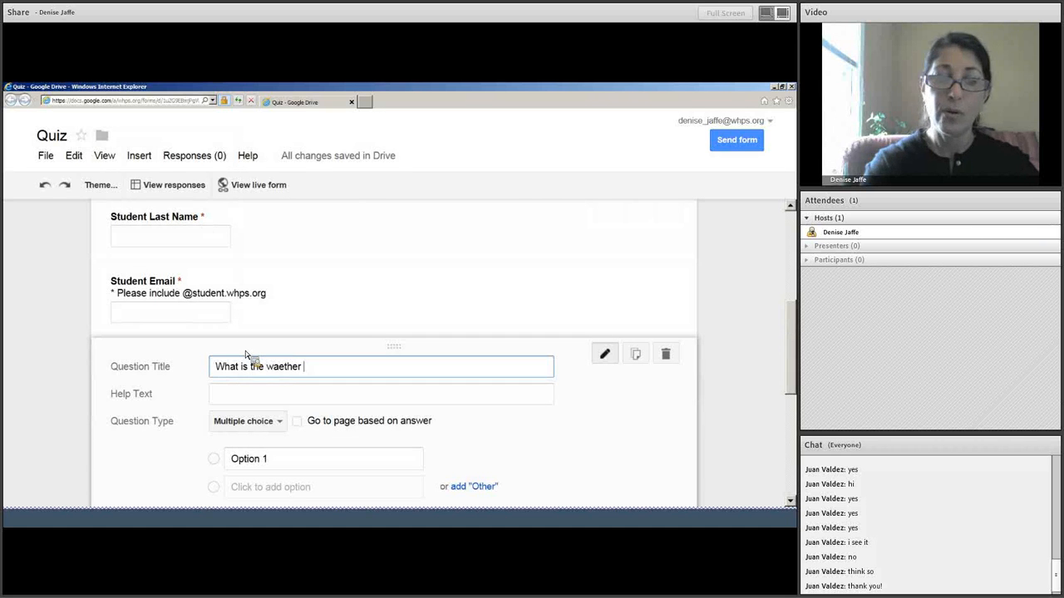
pyautogui.write('today')
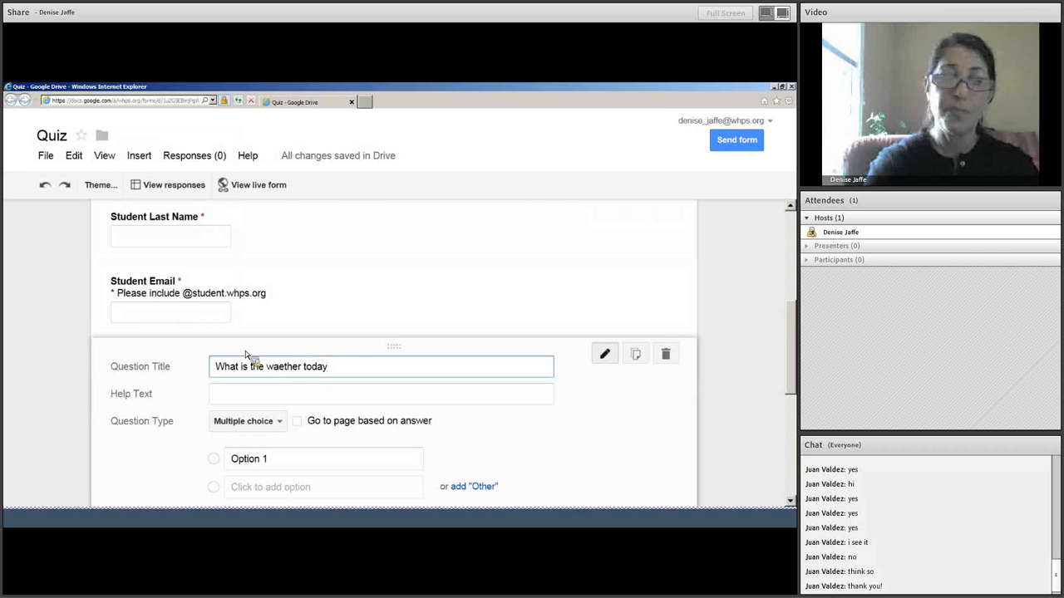
pyautogui.write('?')
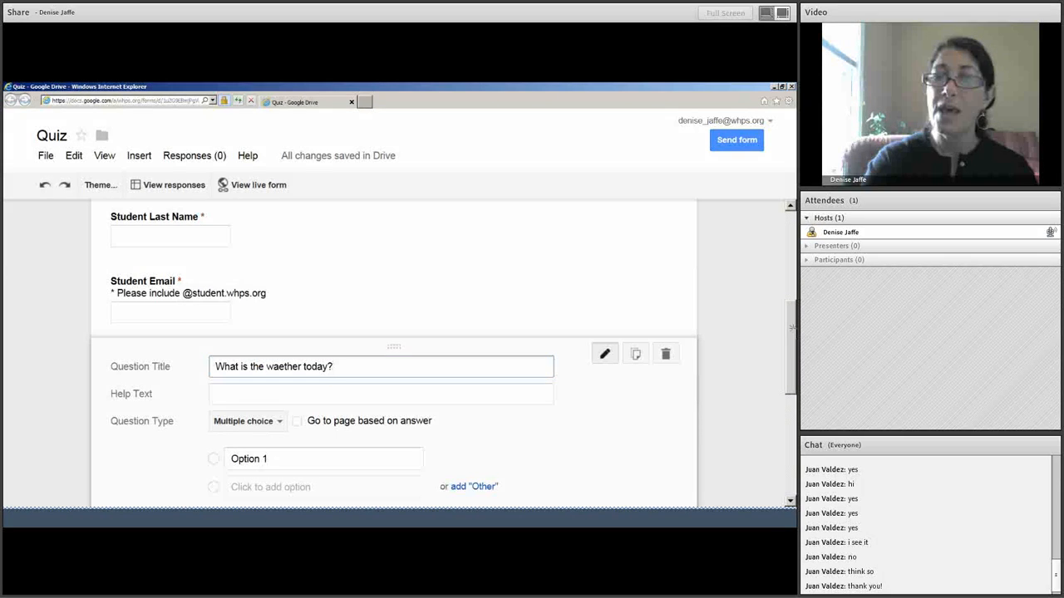
pyautogui.scroll(-3, 403, 355)
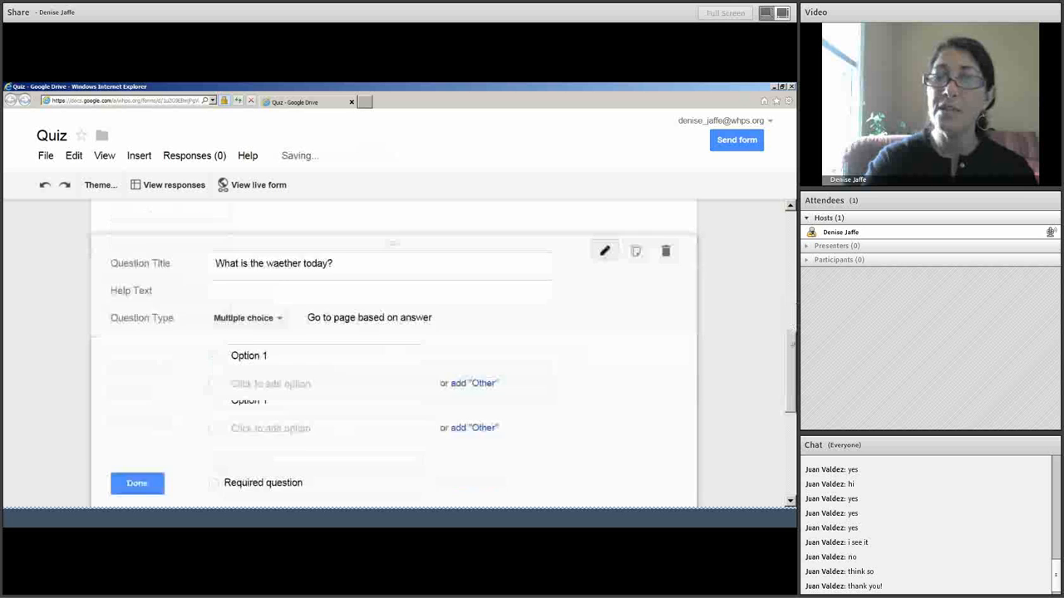
# Give the question the answers Rainy, Windy, Sunny and All, and make it required.
pyautogui.click(331, 347)
pyautogui.write('Rainy')
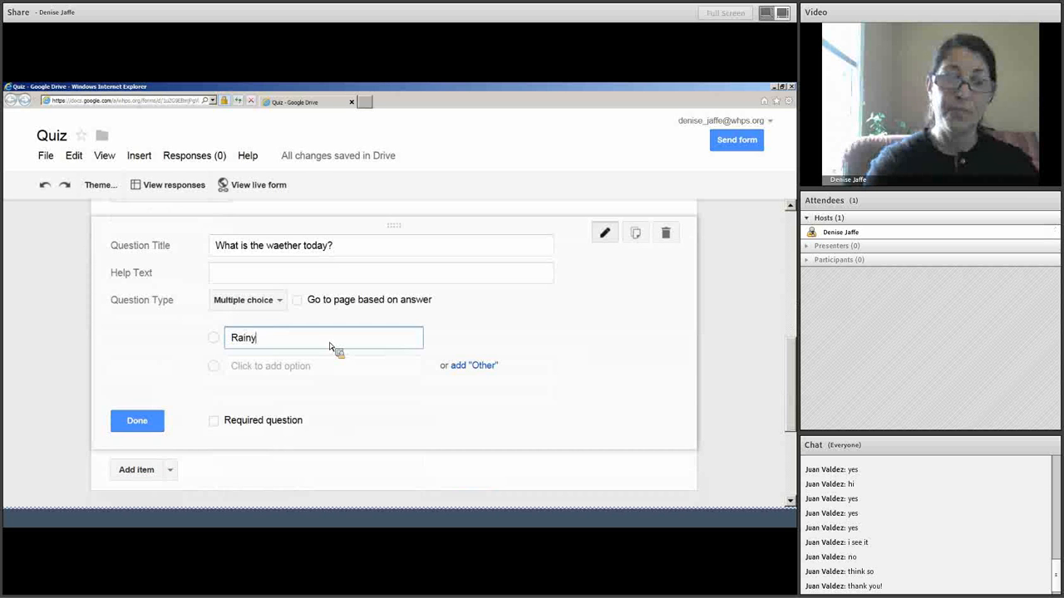
pyautogui.press('Return')
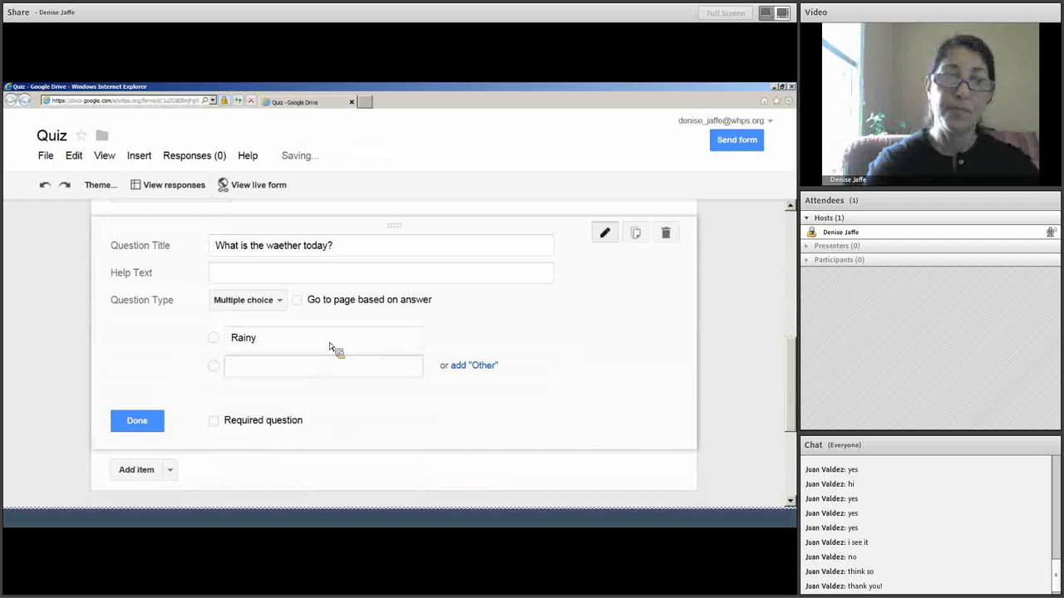
pyautogui.write('Windy')
pyautogui.press('Return')
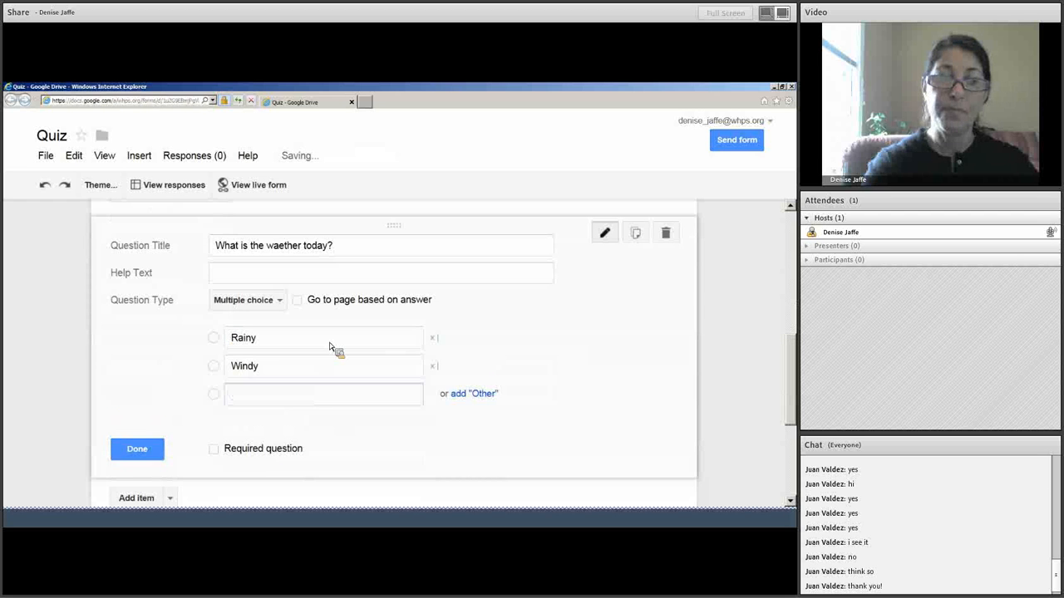
pyautogui.write('Sunny')
pyautogui.press('Return')
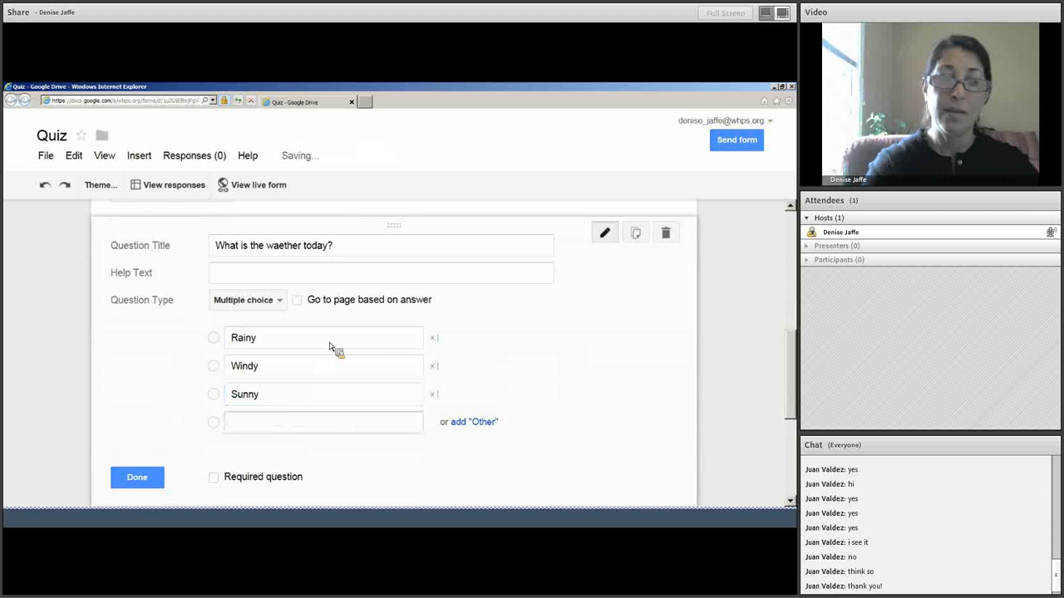
pyautogui.write('All')
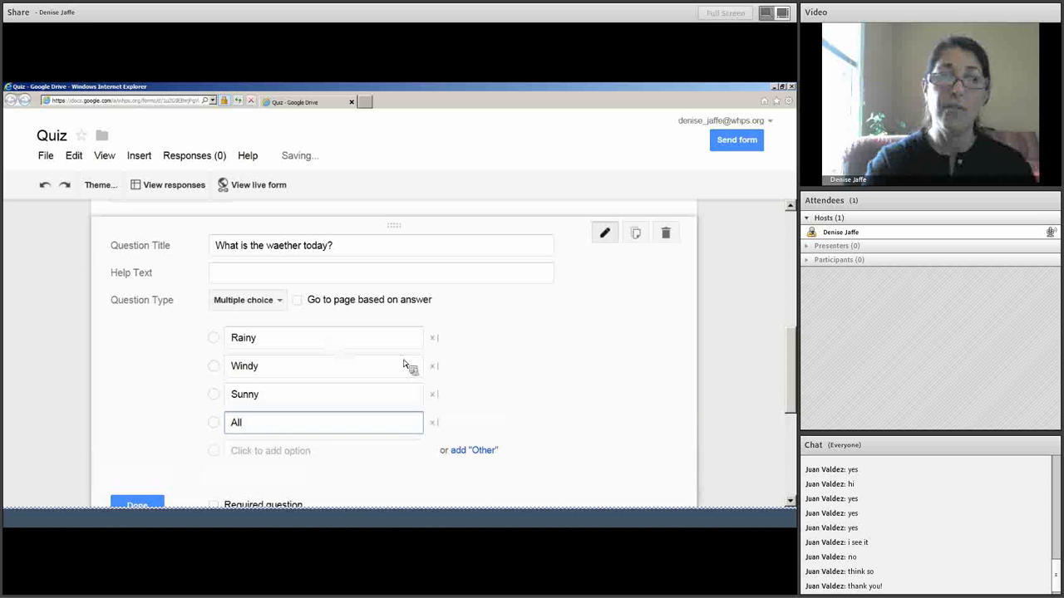
pyautogui.moveTo(786, 376); pyautogui.dragTo(788, 394)
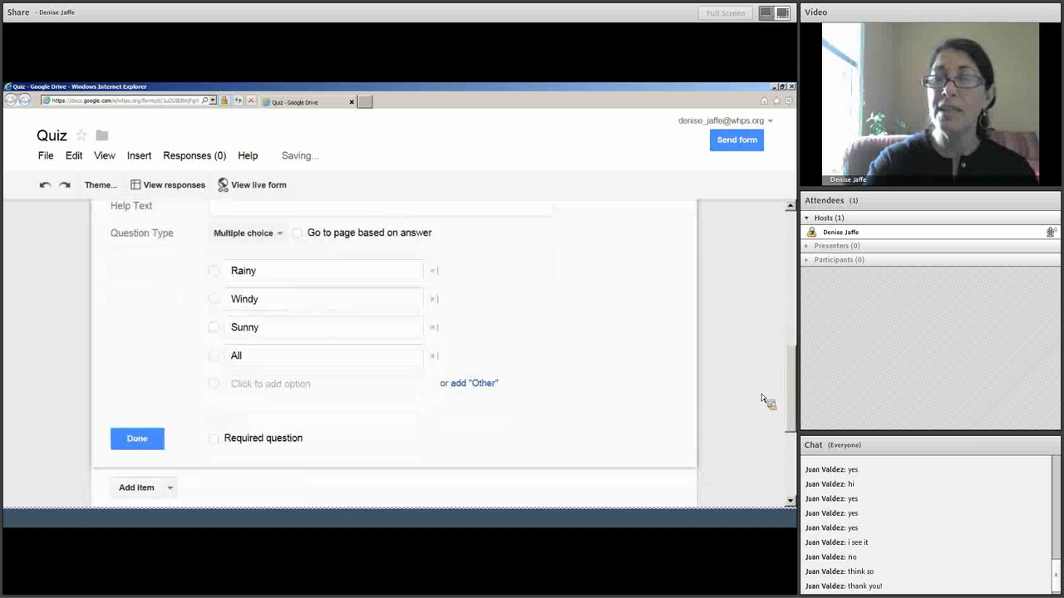
pyautogui.click(221, 443)
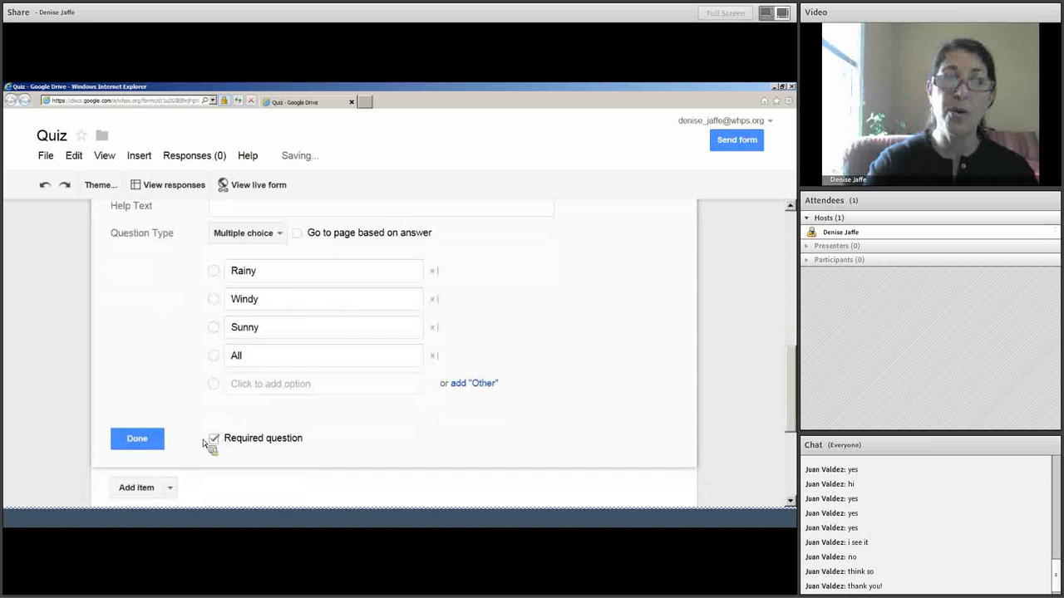
pyautogui.click(137, 439)
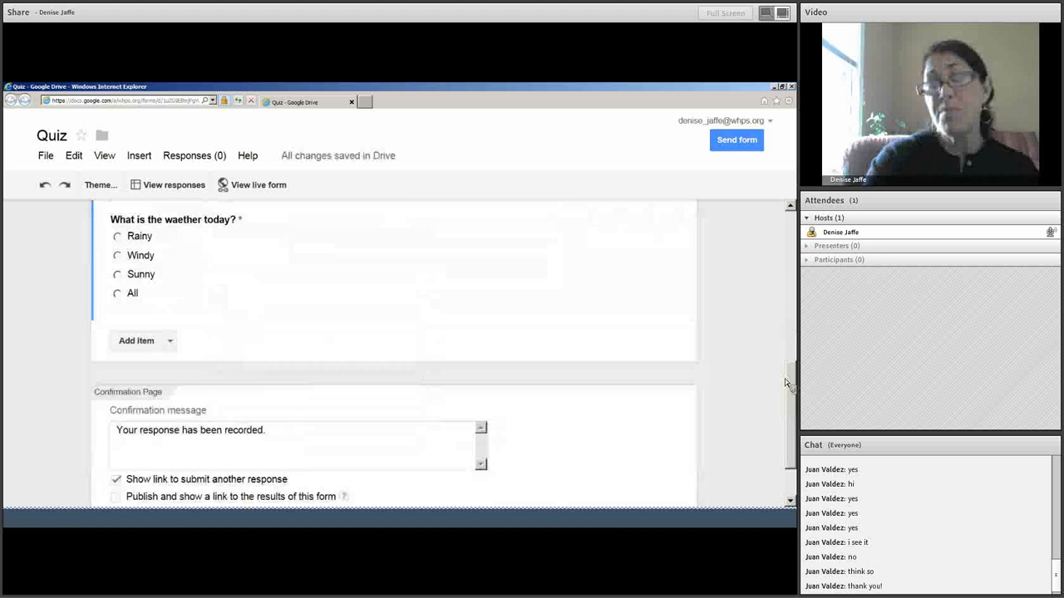
# Correct 'waether' to 'weather' in the weather question's title.
pyautogui.scroll(2, 450, 373)
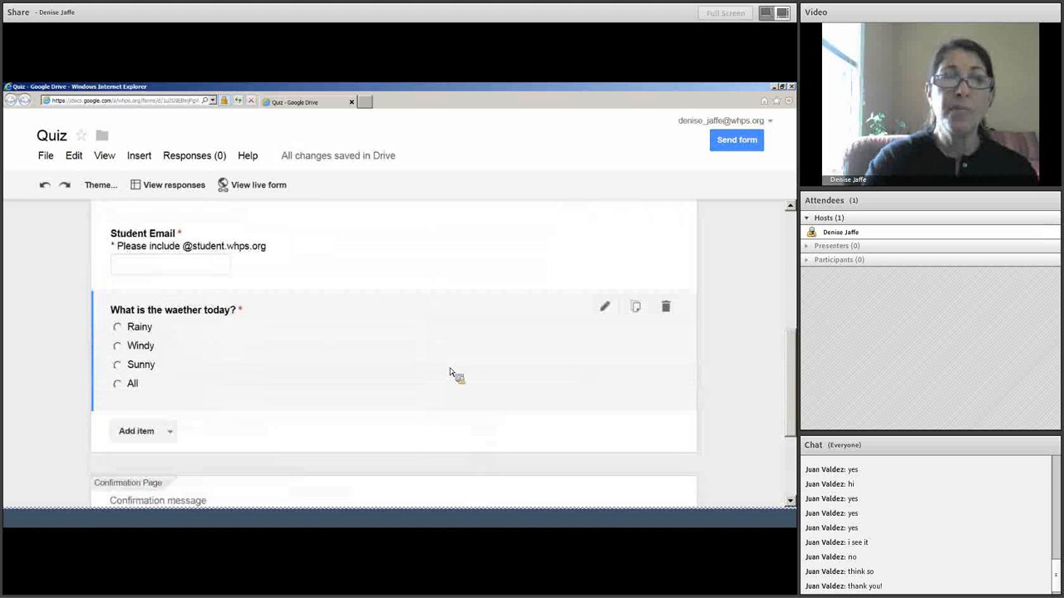
pyautogui.click(605, 308)
pyautogui.click(280, 319)
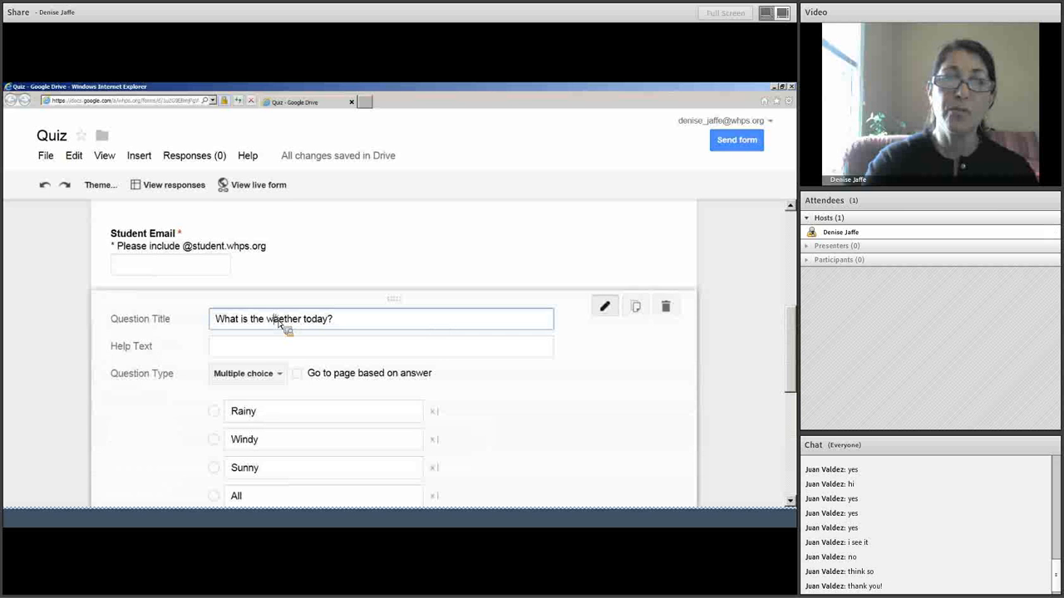
pyautogui.moveTo(279, 321); pyautogui.dragTo(285, 323)
pyautogui.press('BackSpace')
pyautogui.press('BackSpace')
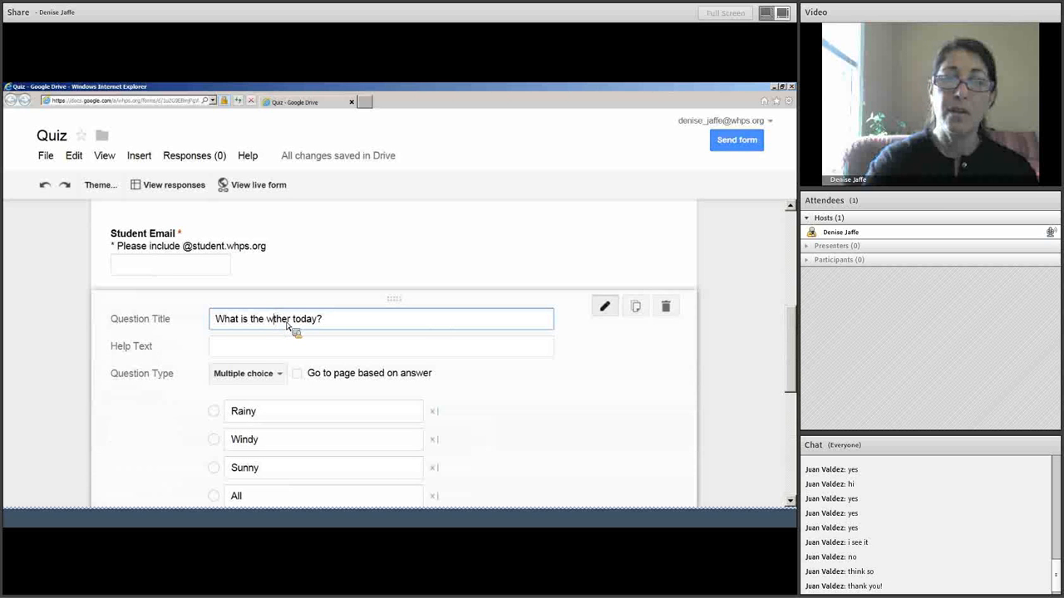
pyautogui.write('ea')
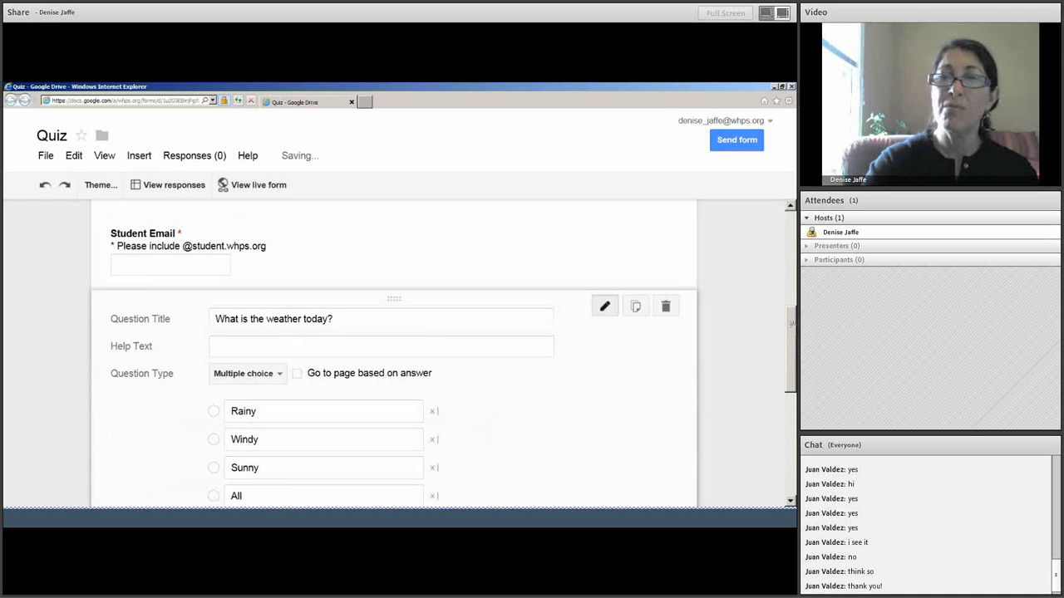
pyautogui.scroll(-2, 741, 379)
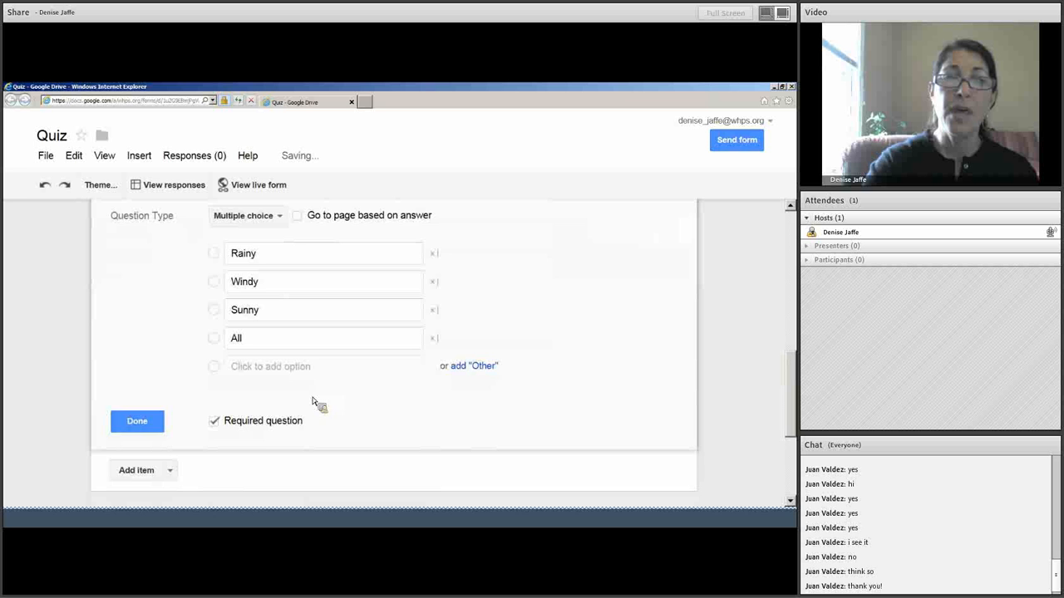
pyautogui.click(153, 419)
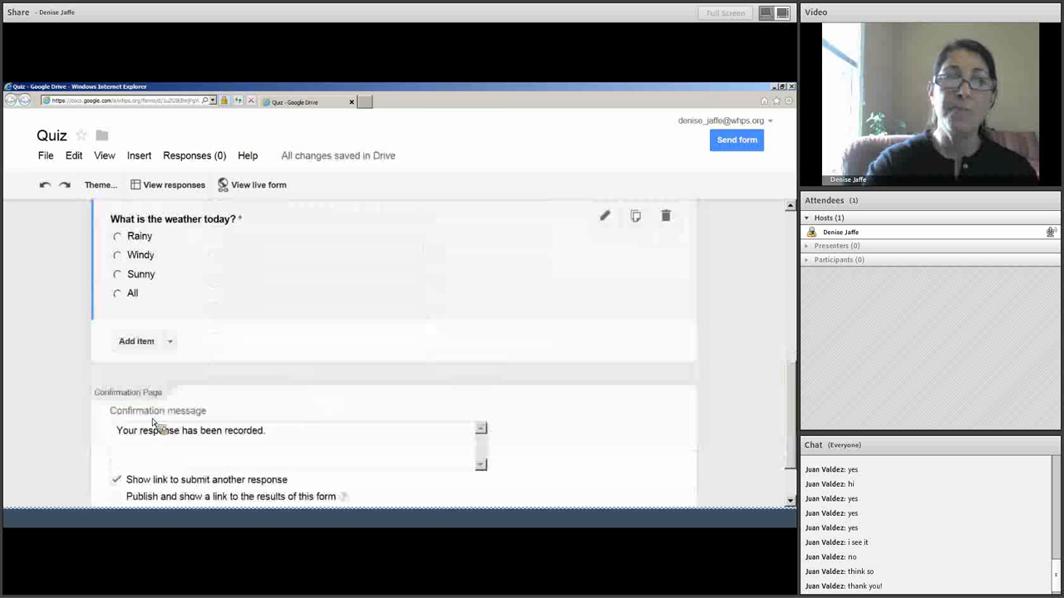
pyautogui.click(792, 318)
pyautogui.moveTo(793, 316); pyautogui.dragTo(789, 232)
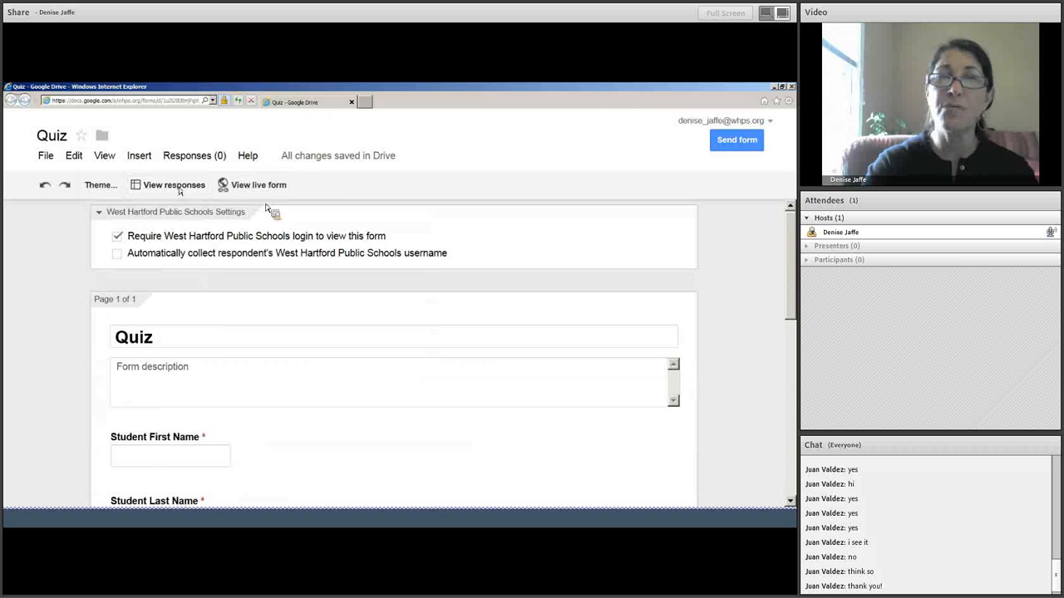
# Close the Quiz form, open Flubaroo Math Quiz full-size, and view its live form.
pyautogui.click(352, 104)
pyautogui.click(326, 259)
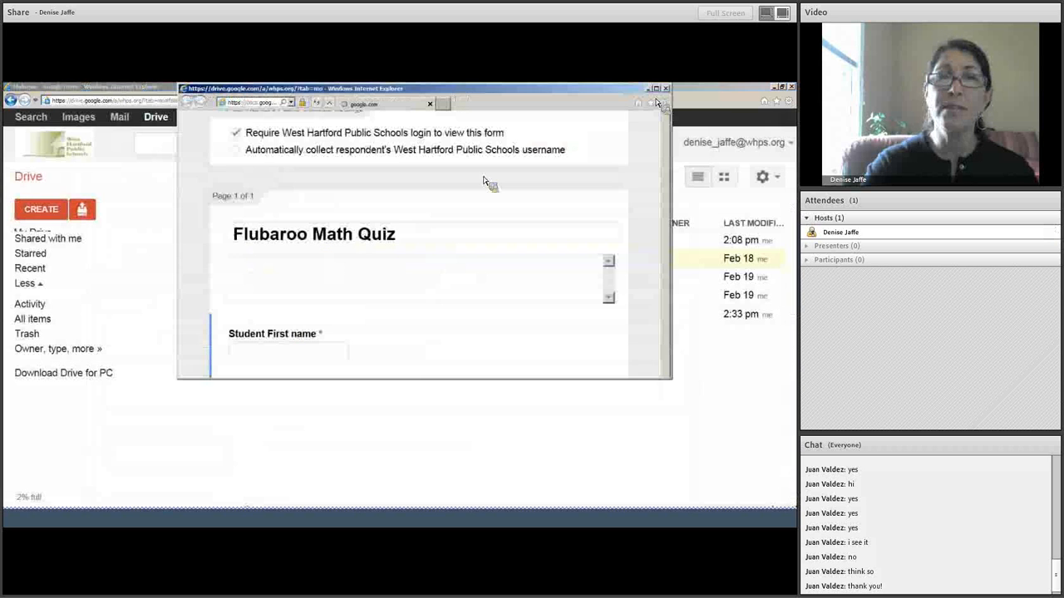
pyautogui.click(656, 89)
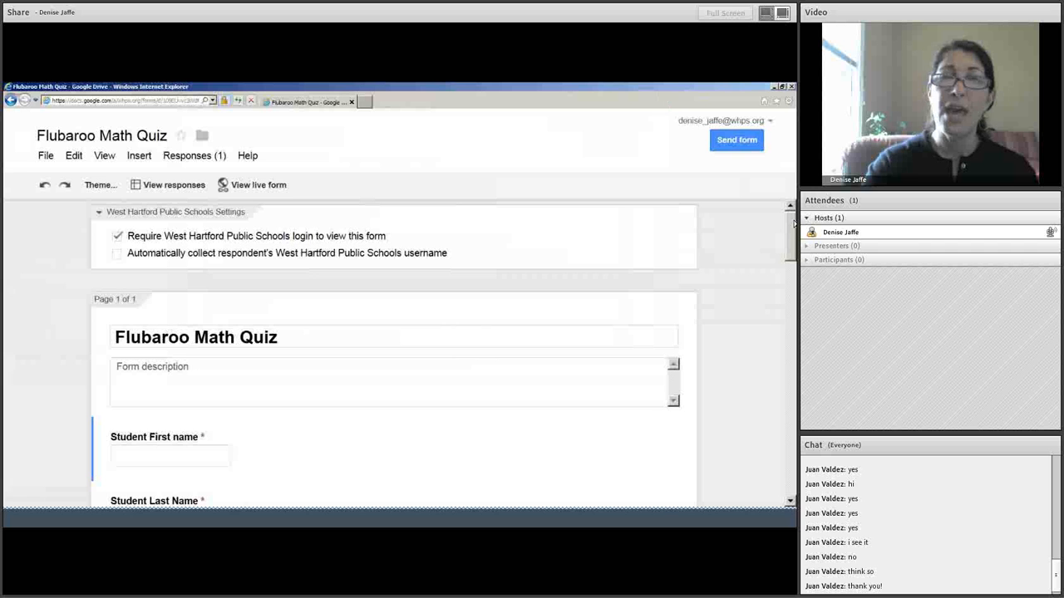
pyautogui.moveTo(792, 225)
pyautogui.mouseDown()
pyautogui.moveTo(793, 452)
pyautogui.moveTo(779, 212)
pyautogui.mouseUp()
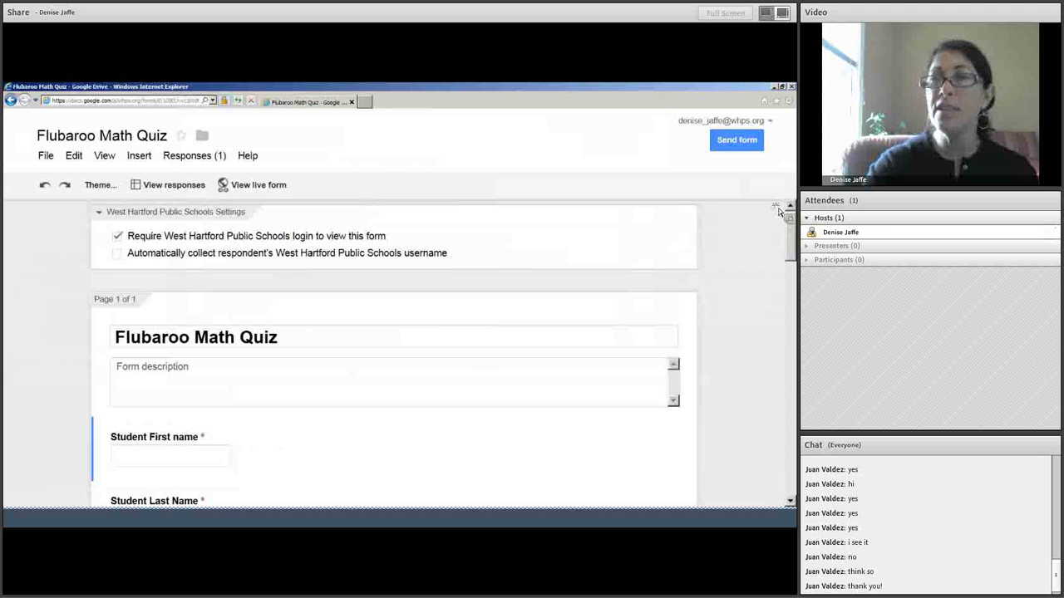
pyautogui.click(270, 187)
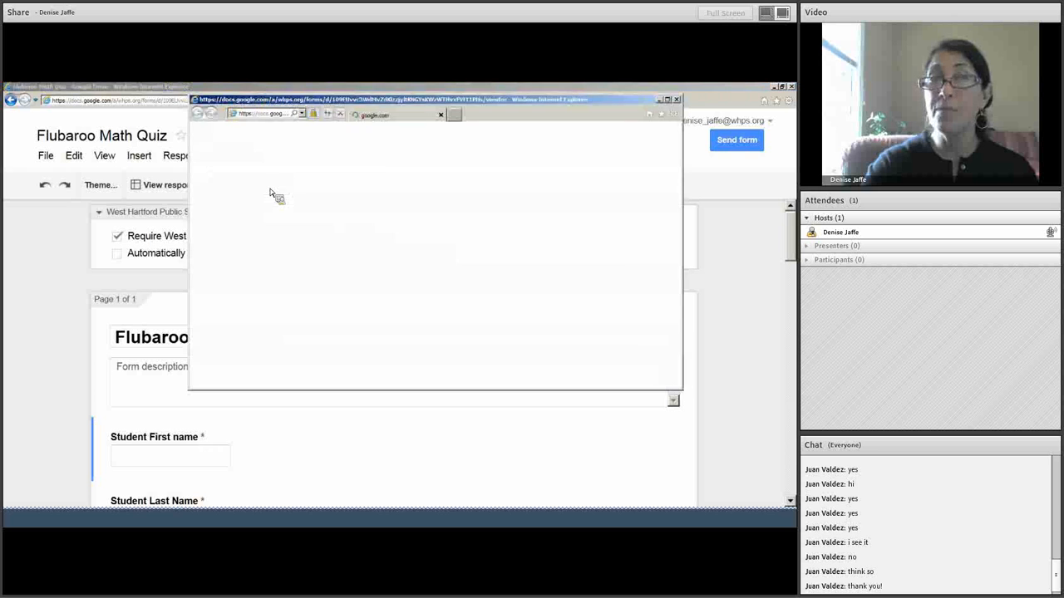
# Maximize the live form and enter the student's first name, last name and school e-mail.
pyautogui.click(666, 100)
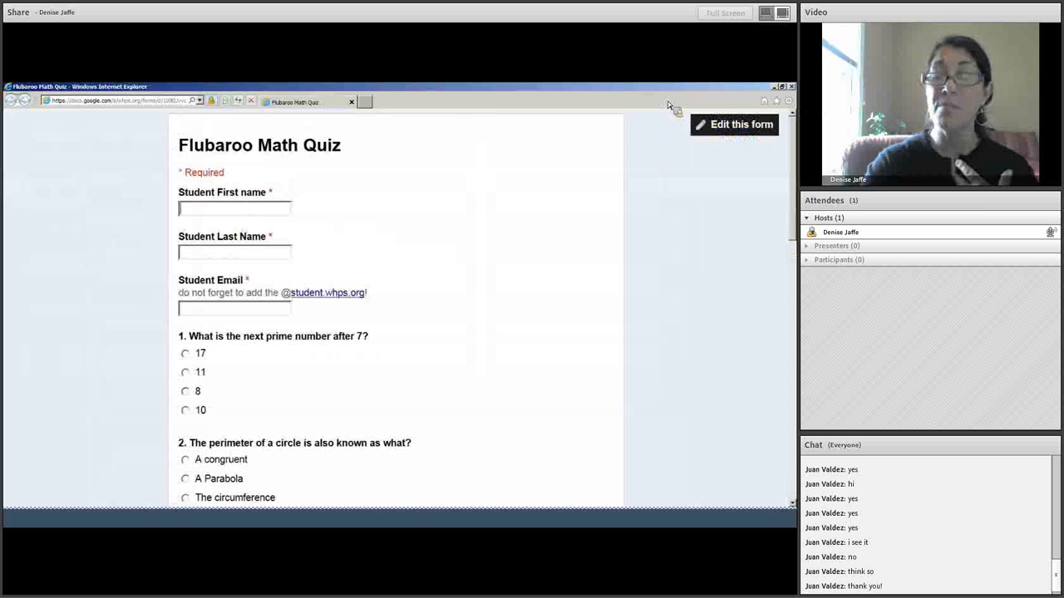
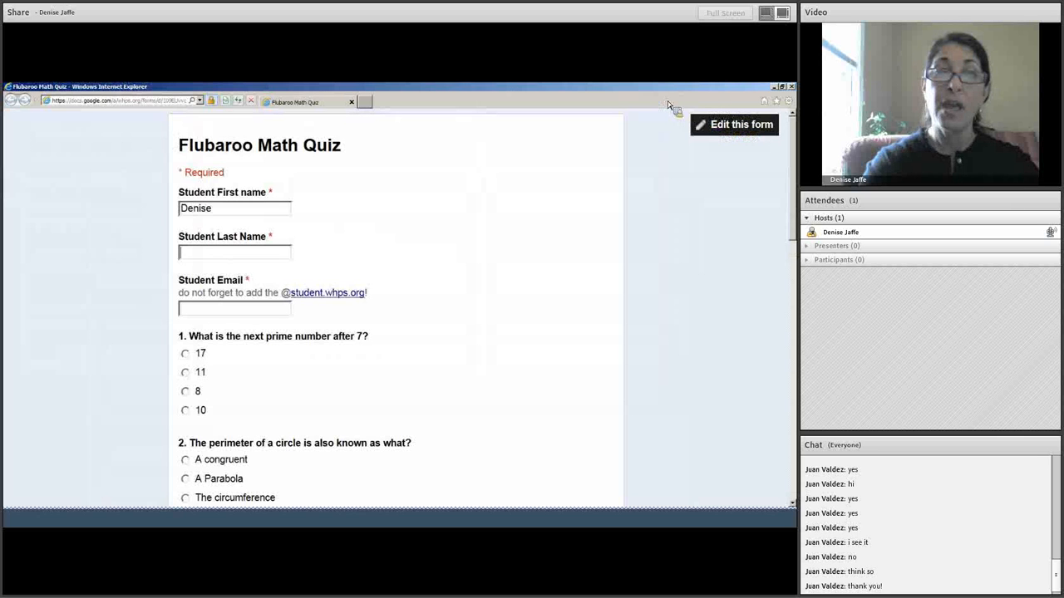
pyautogui.press('Tab')
pyautogui.press('Tab')
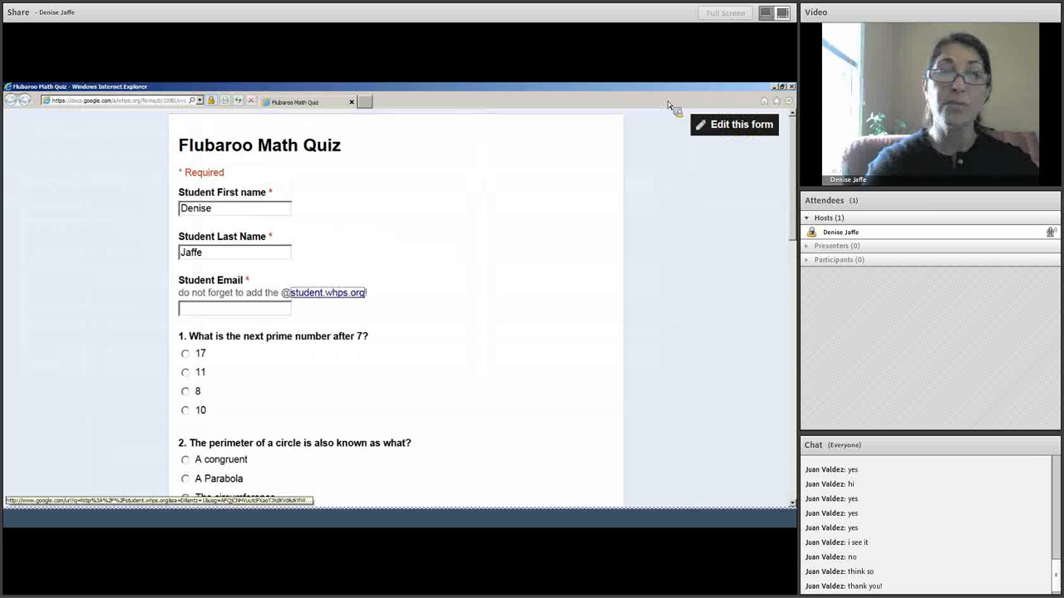
pyautogui.press('Tab')
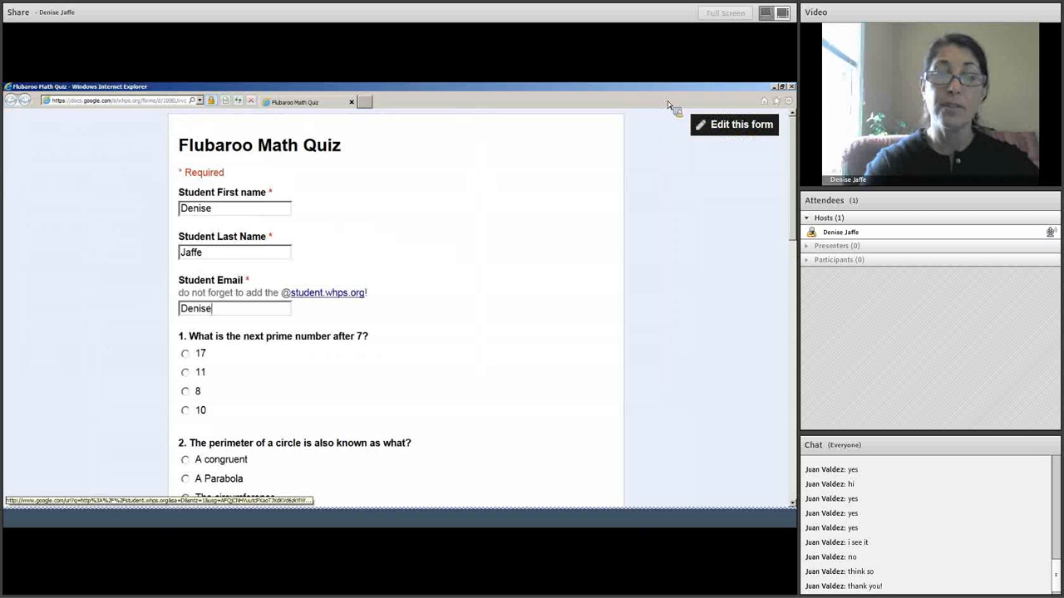
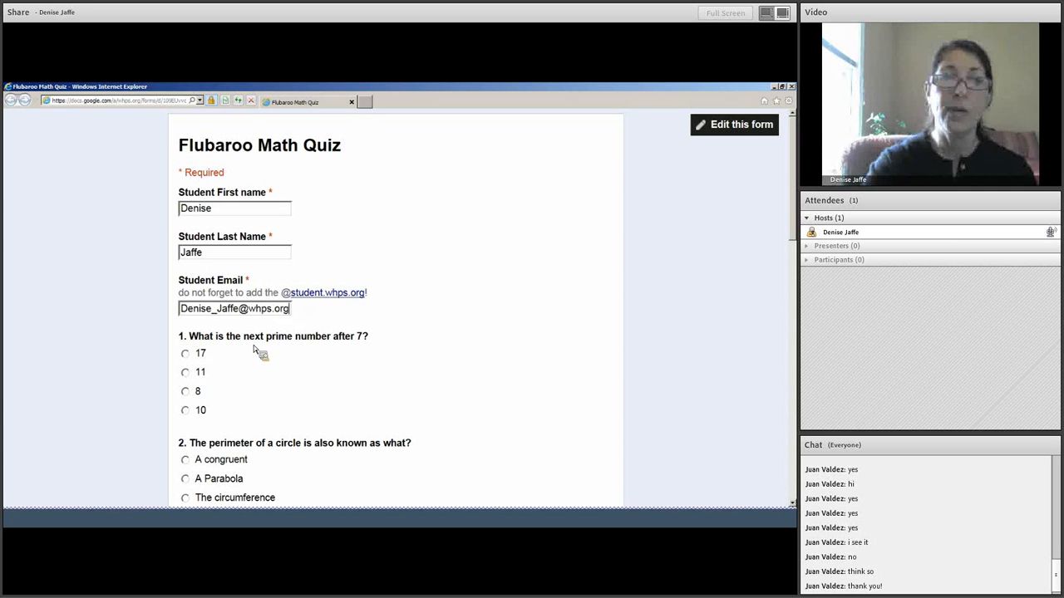
# Answer questions 1–5: 11, The circumference, 22, True, 12.
pyautogui.click(186, 372)
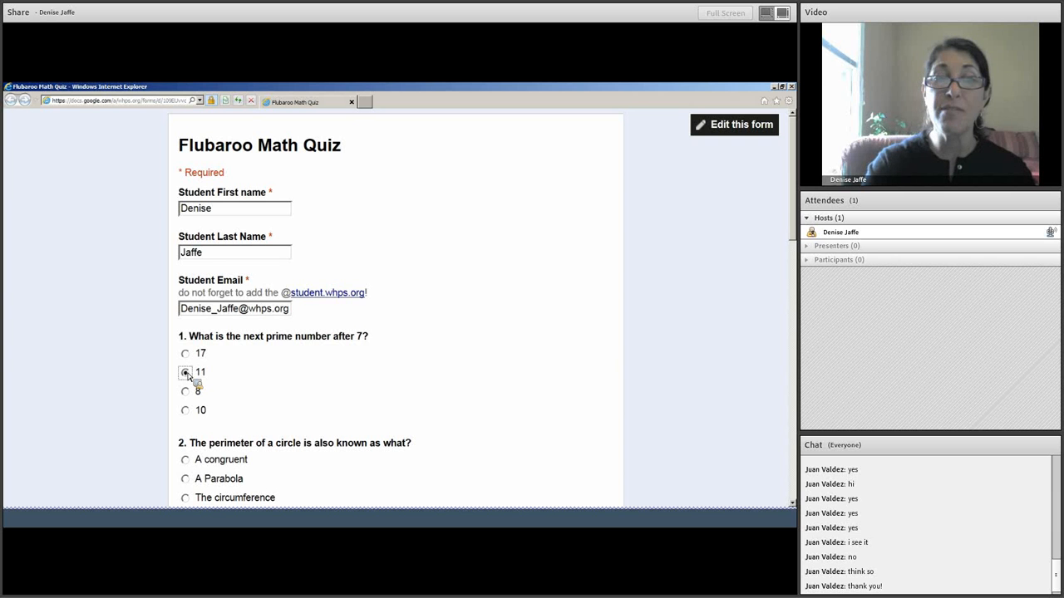
pyautogui.scroll(-3, 370, 251)
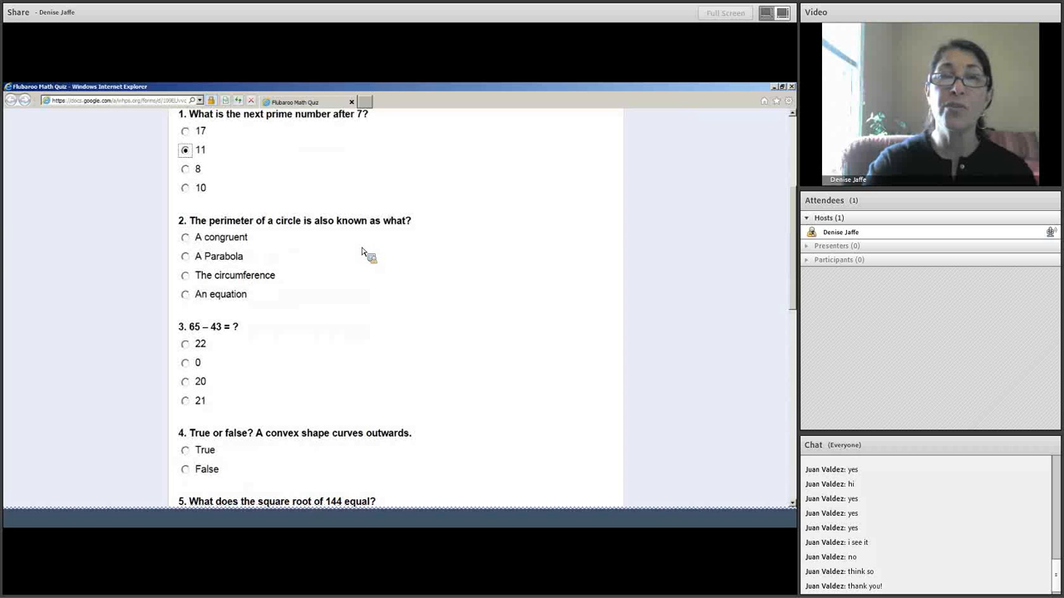
pyautogui.click(187, 278)
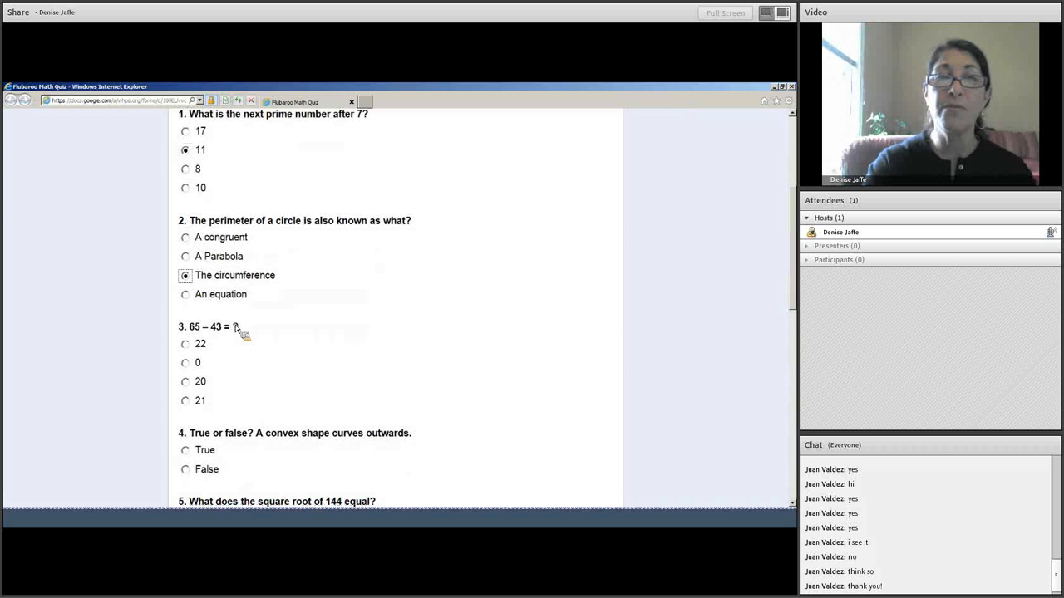
pyautogui.click(186, 344)
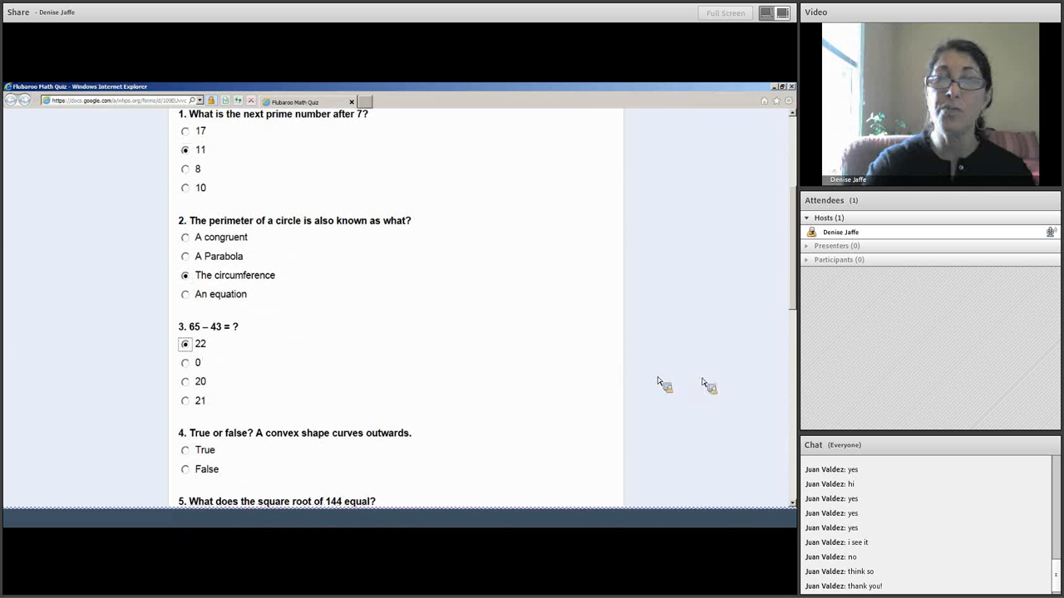
pyautogui.scroll(-3, 399, 307)
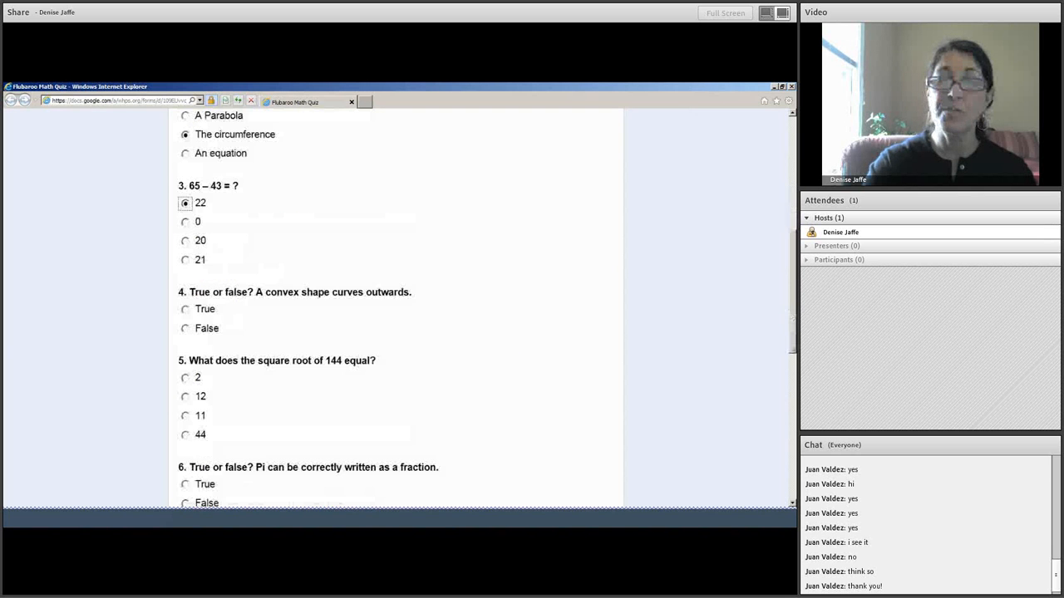
pyautogui.scroll(-1, 354, 302)
pyautogui.click(185, 268)
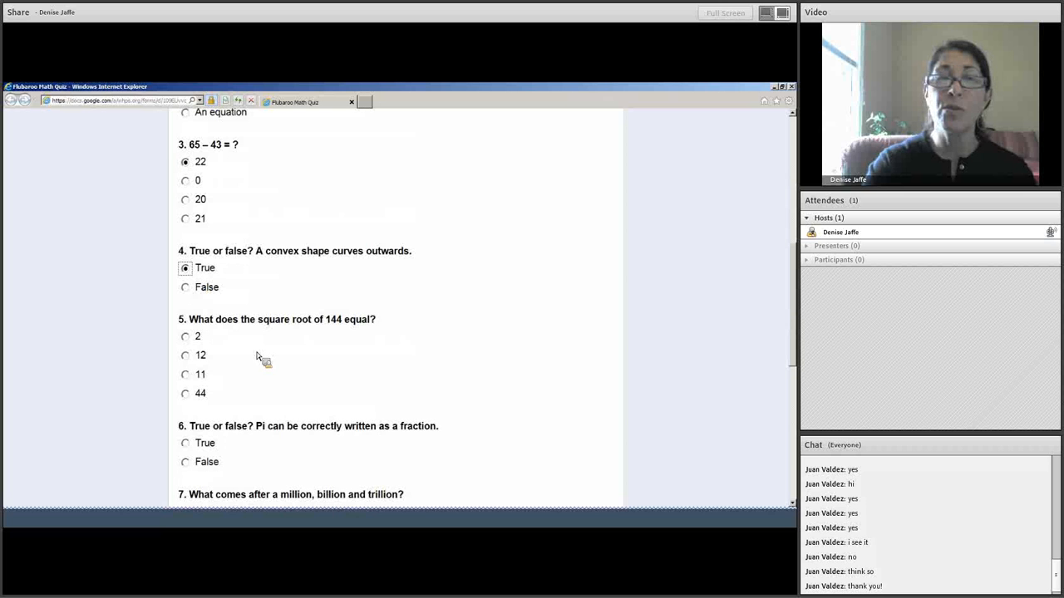
pyautogui.click(185, 356)
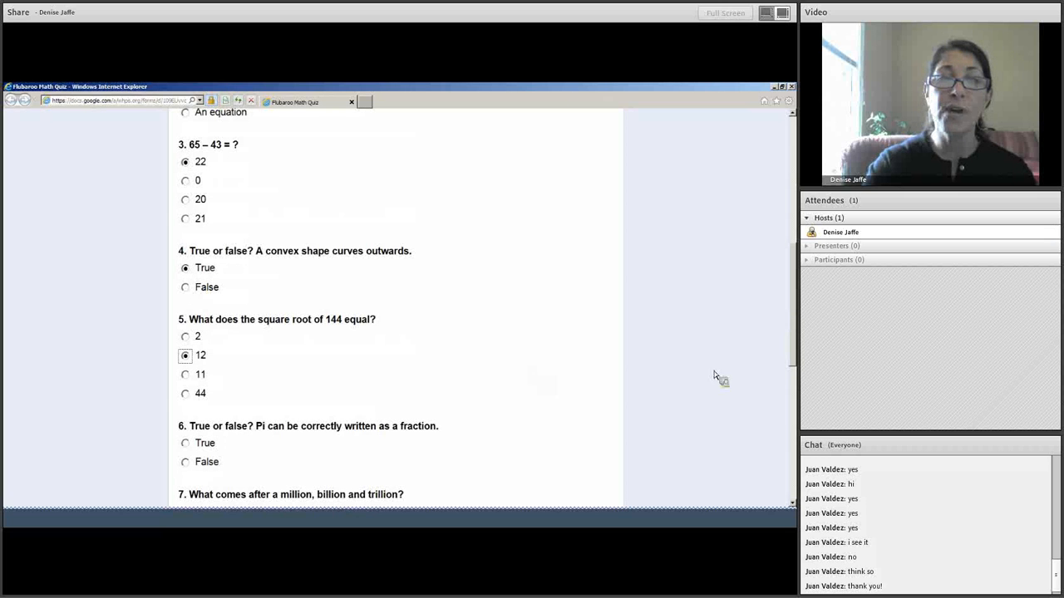
# Answer questions 6–10 (False, A quadrillion, 13, A googol, True) and submit the quiz.
pyautogui.scroll(-3, 792, 316)
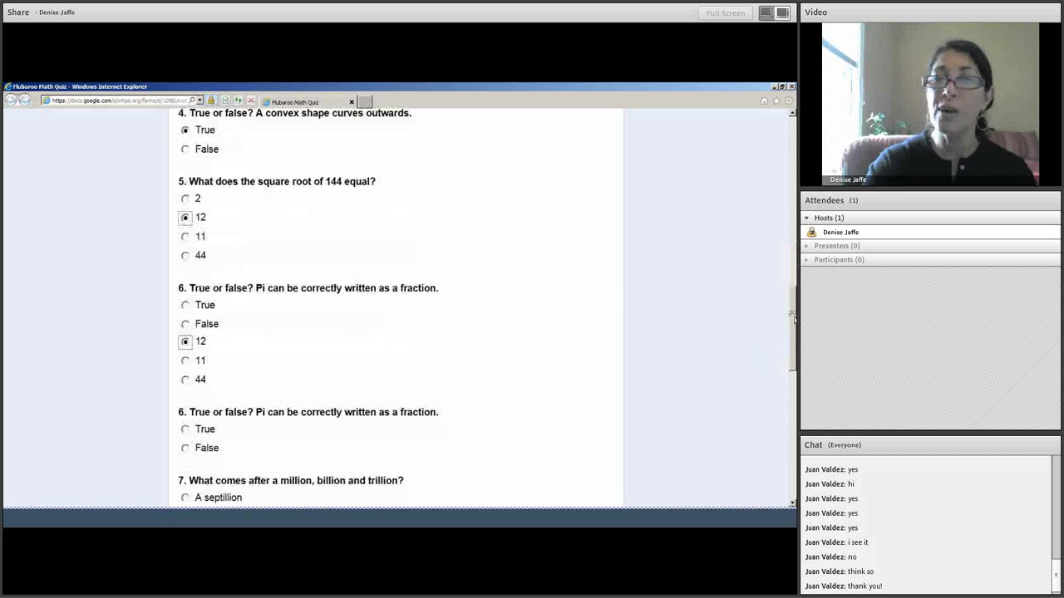
pyautogui.scroll(-2, 792, 316)
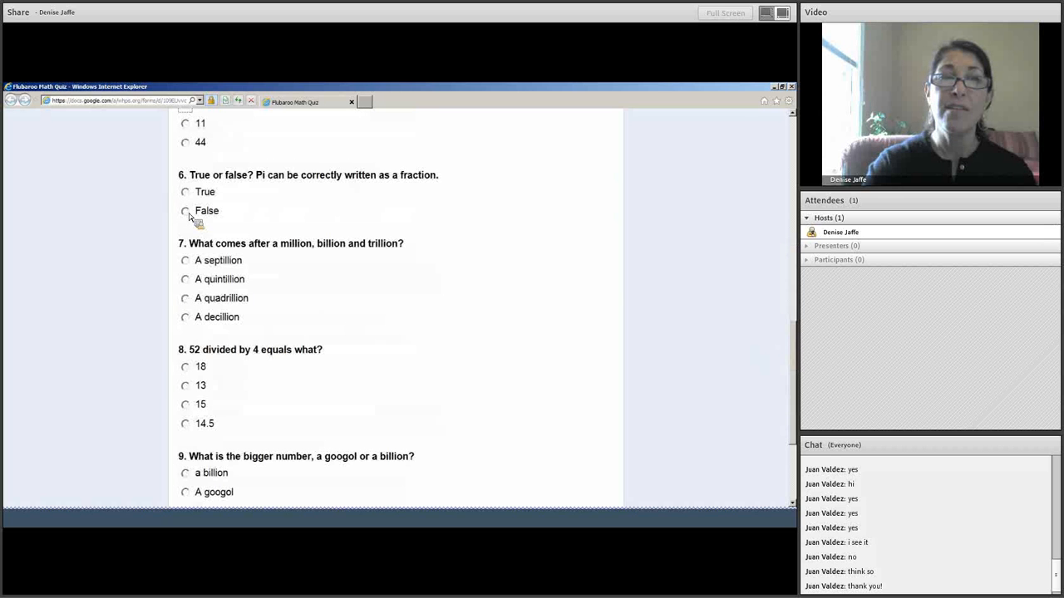
pyautogui.click(186, 213)
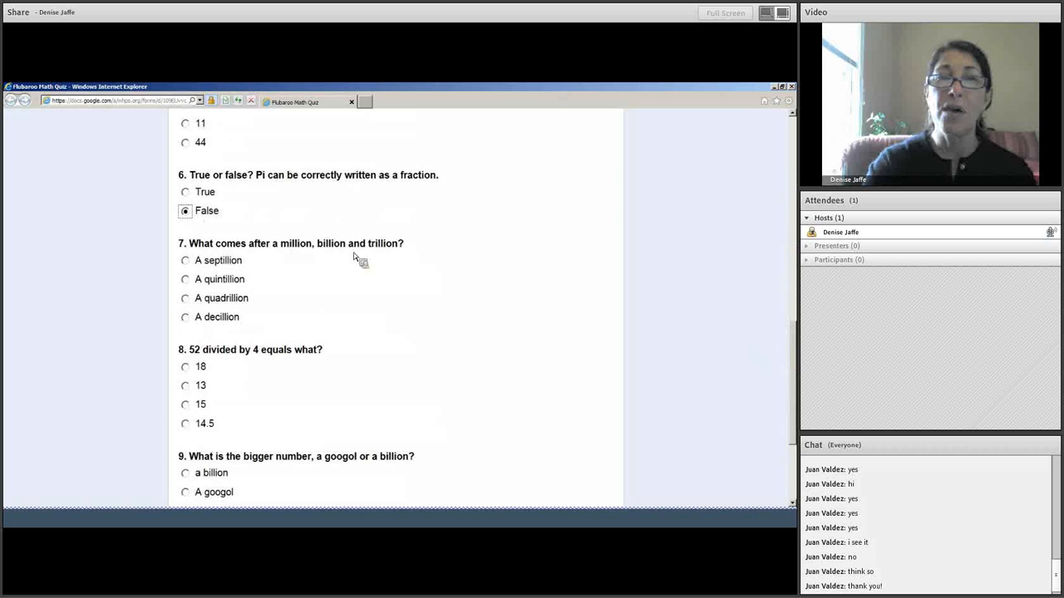
pyautogui.click(186, 299)
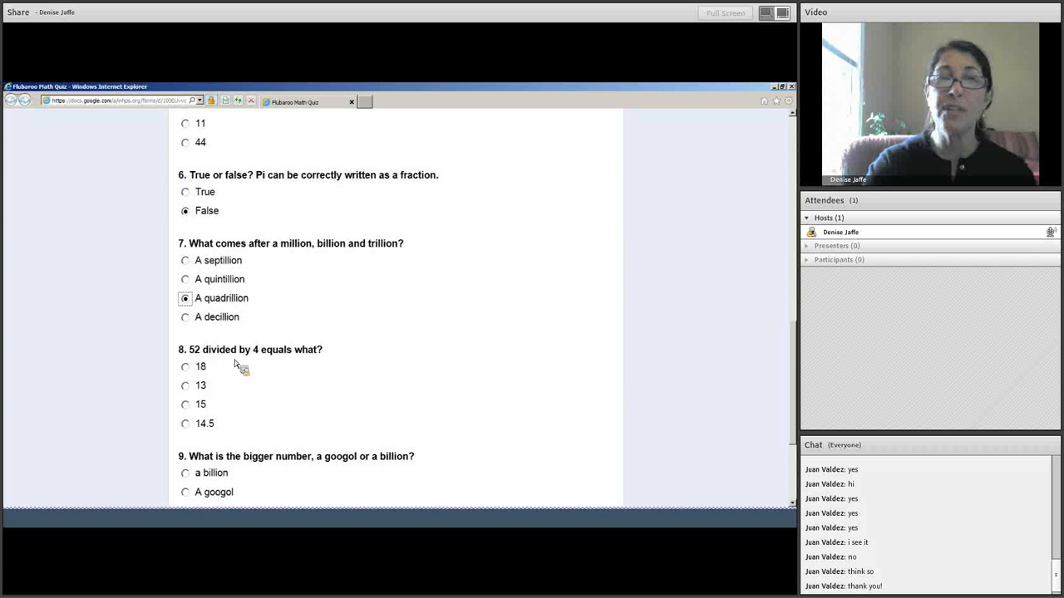
pyautogui.click(185, 386)
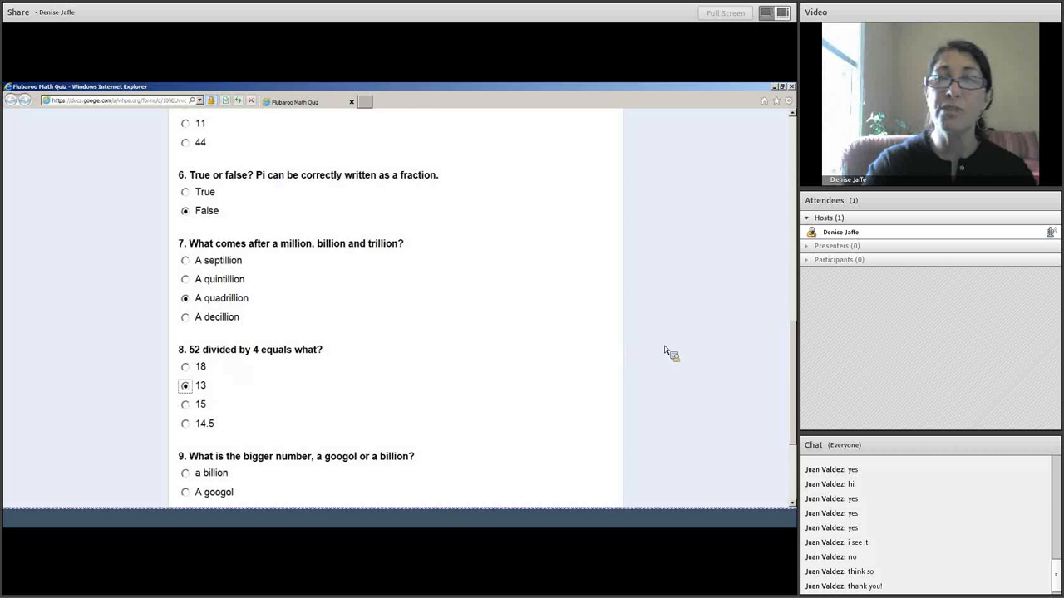
pyautogui.scroll(-4, 665, 349)
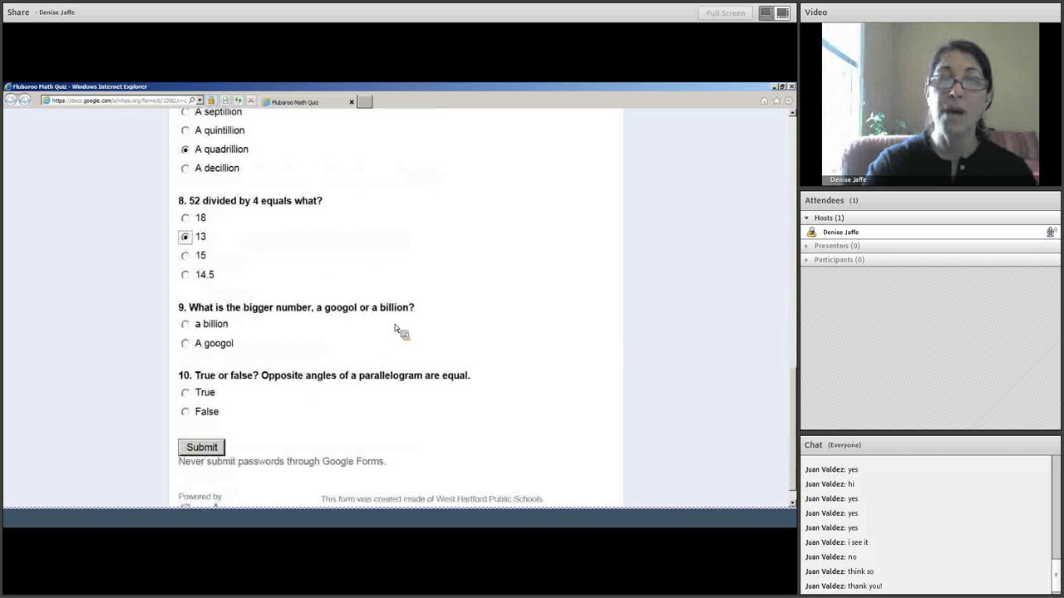
pyautogui.click(186, 344)
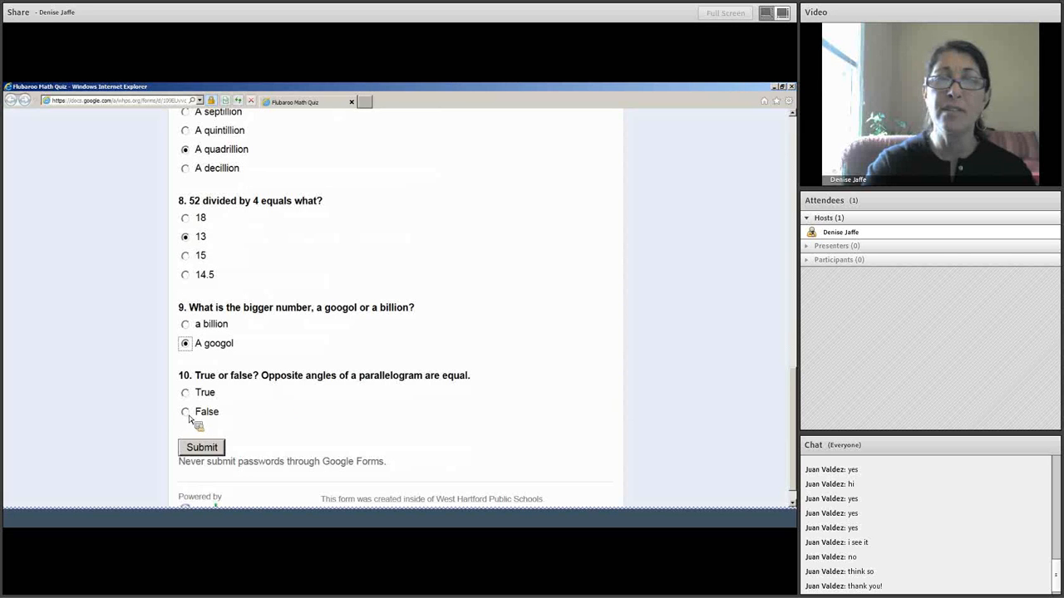
pyautogui.click(187, 395)
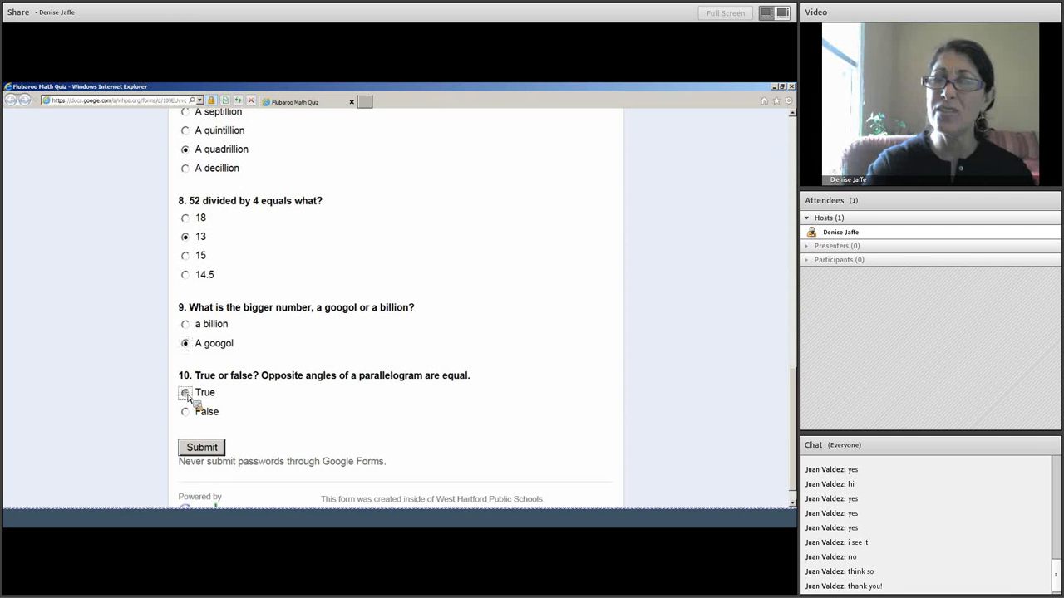
pyautogui.click(202, 448)
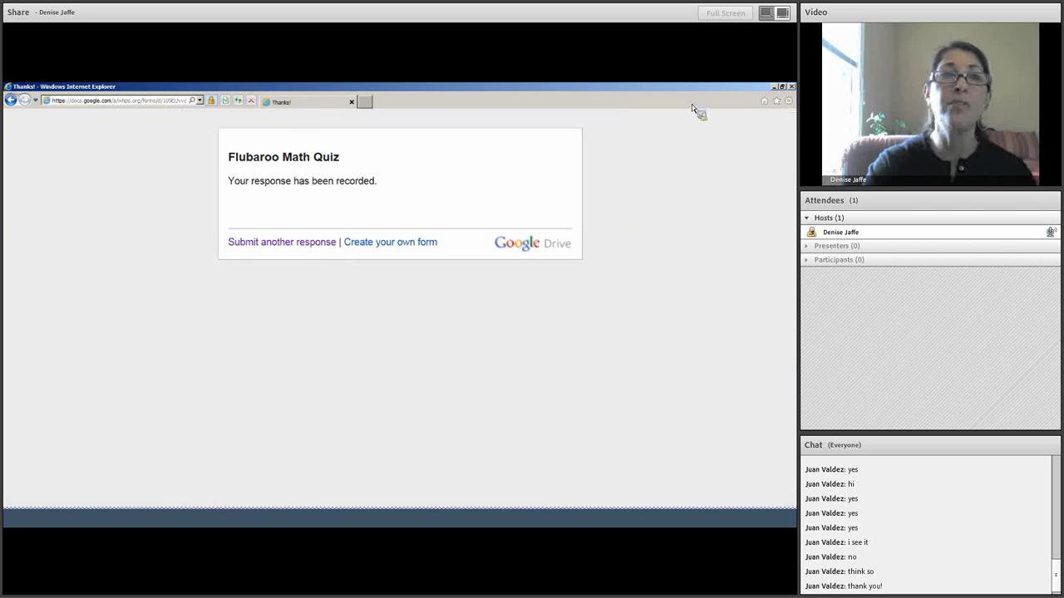
# Close the response-recorded page and open the Flubaroo Math Quiz responses spreadsheet.
pyautogui.click(791, 87)
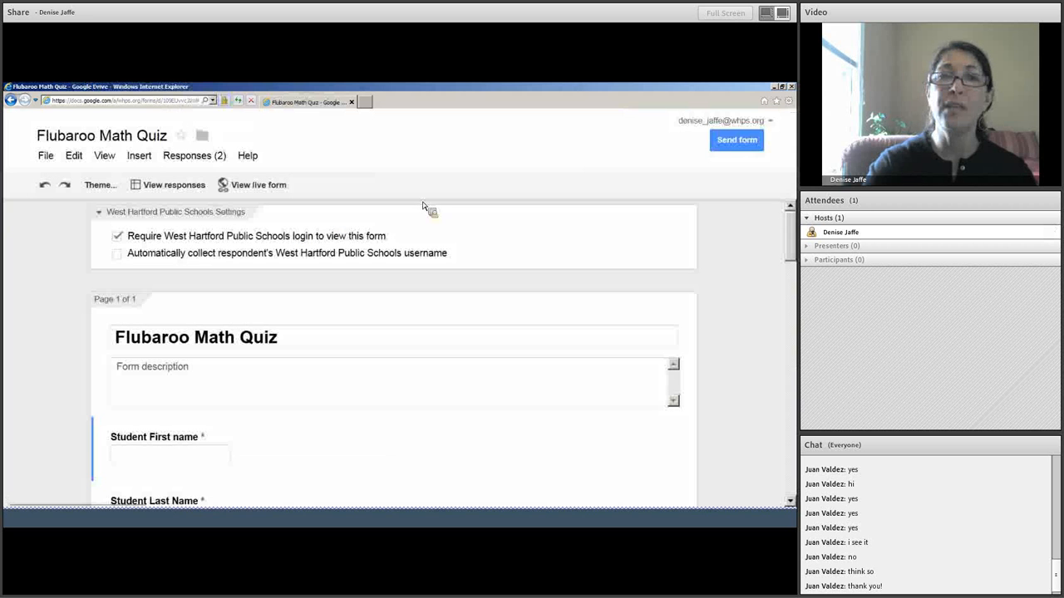
pyautogui.click(163, 185)
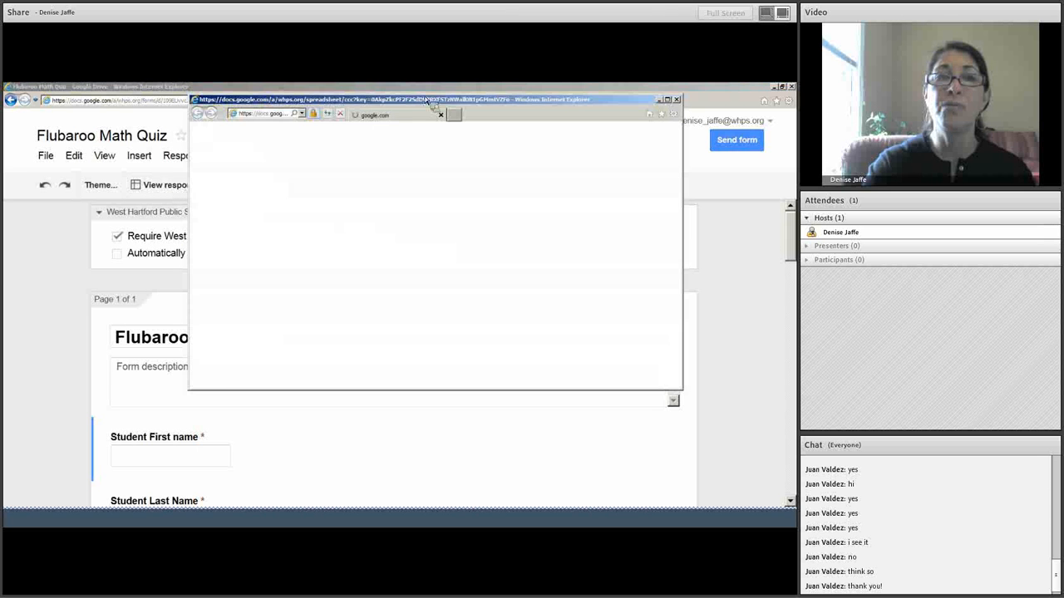
# Review the new response in row 3, then close the responses spreadsheet and the form editor.
pyautogui.click(668, 100)
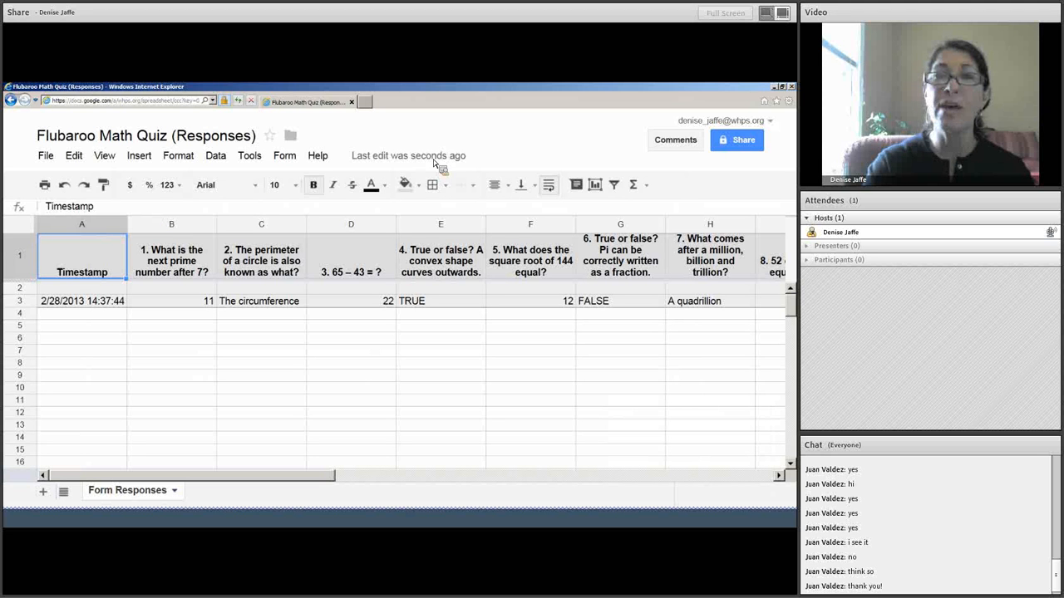
pyautogui.click(791, 87)
pyautogui.click(791, 87)
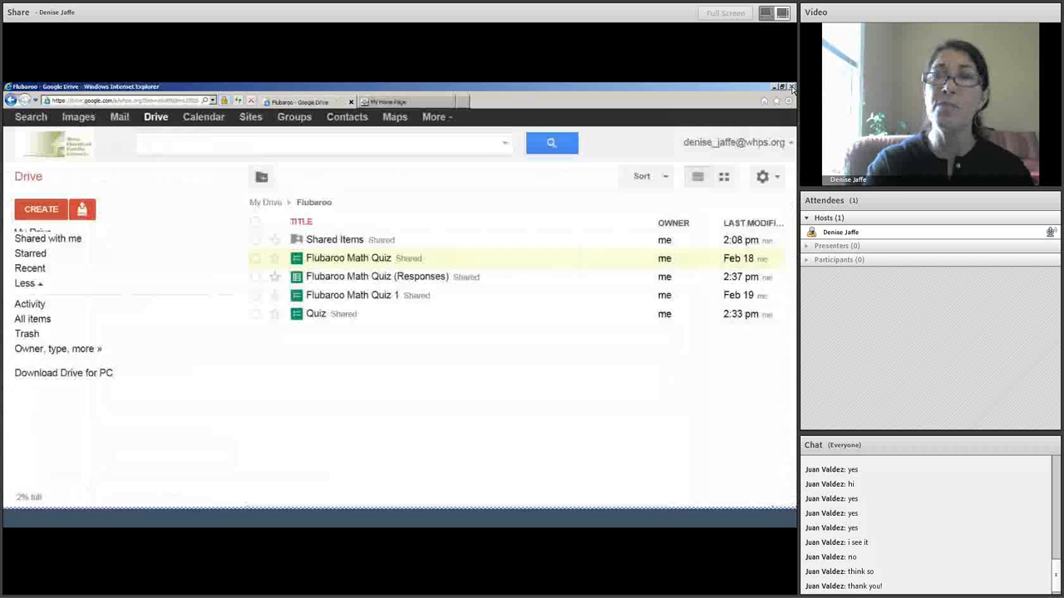
# Open Flubaroo Math Quiz 1's responses sheet with seven submissions and dismiss the trash notice.
pyautogui.click(336, 295)
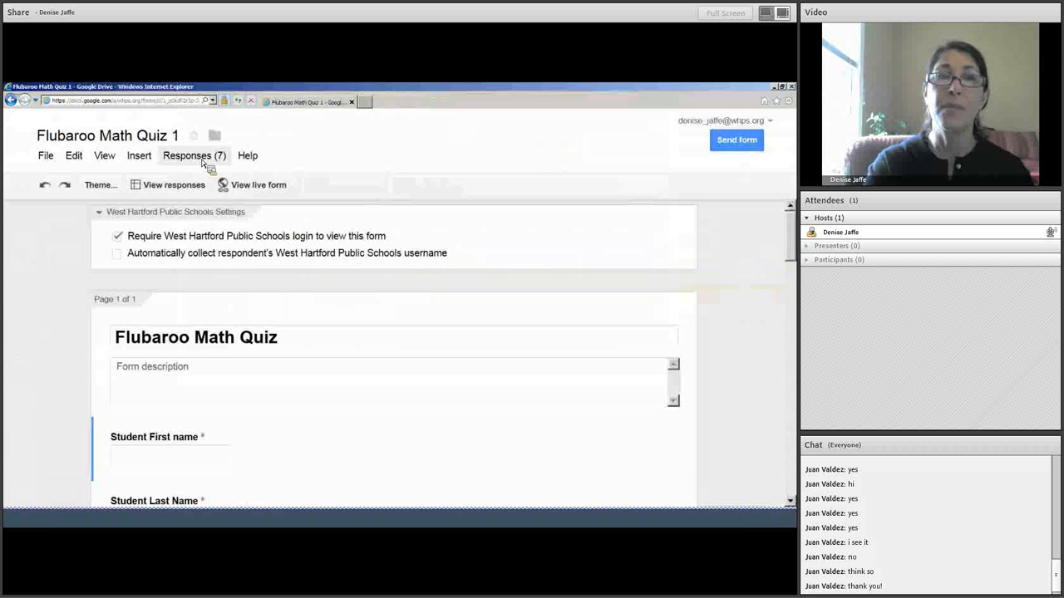
pyautogui.click(172, 187)
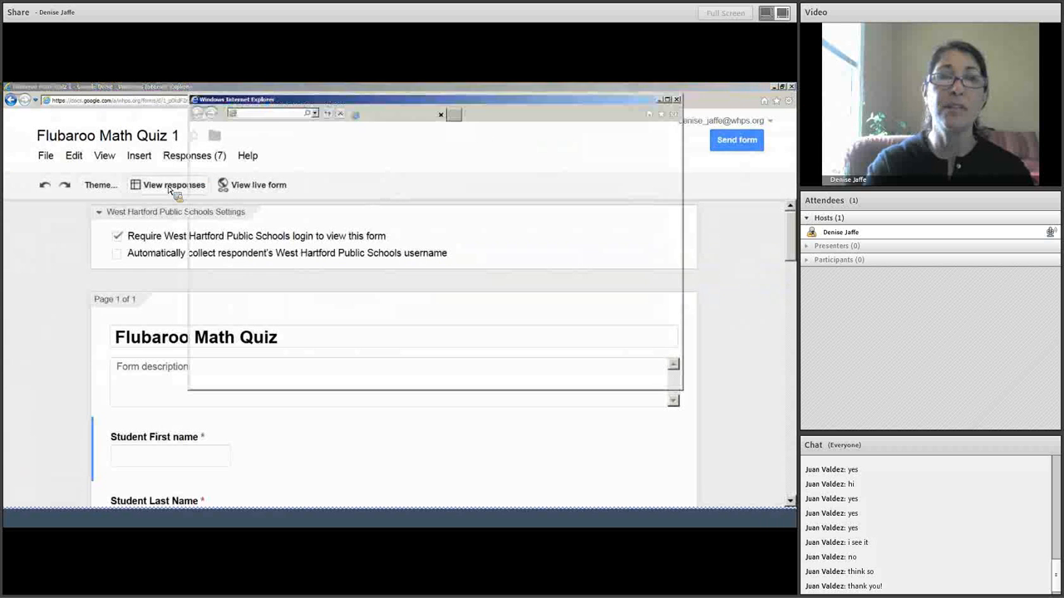
pyautogui.click(668, 101)
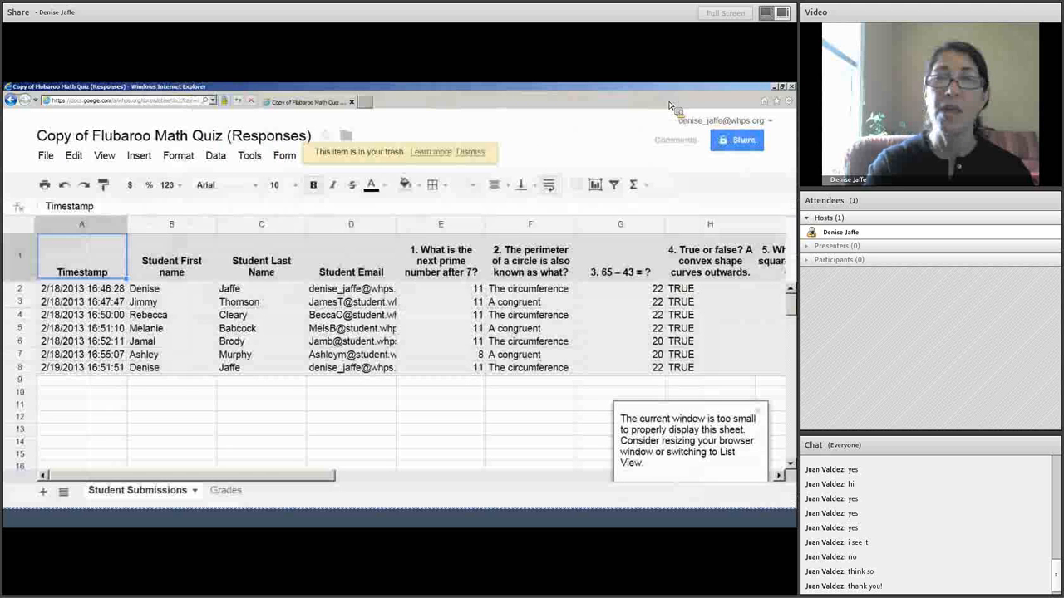
pyautogui.click(470, 153)
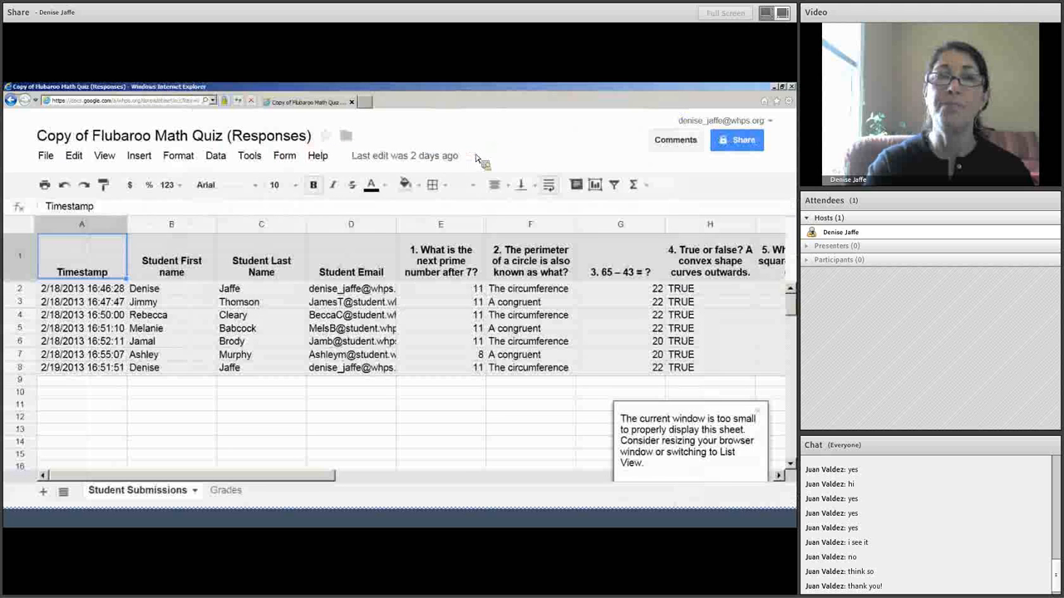
# Search the Script Gallery for 'Flubaroo', install it, and close the gallery.
pyautogui.click(145, 162)
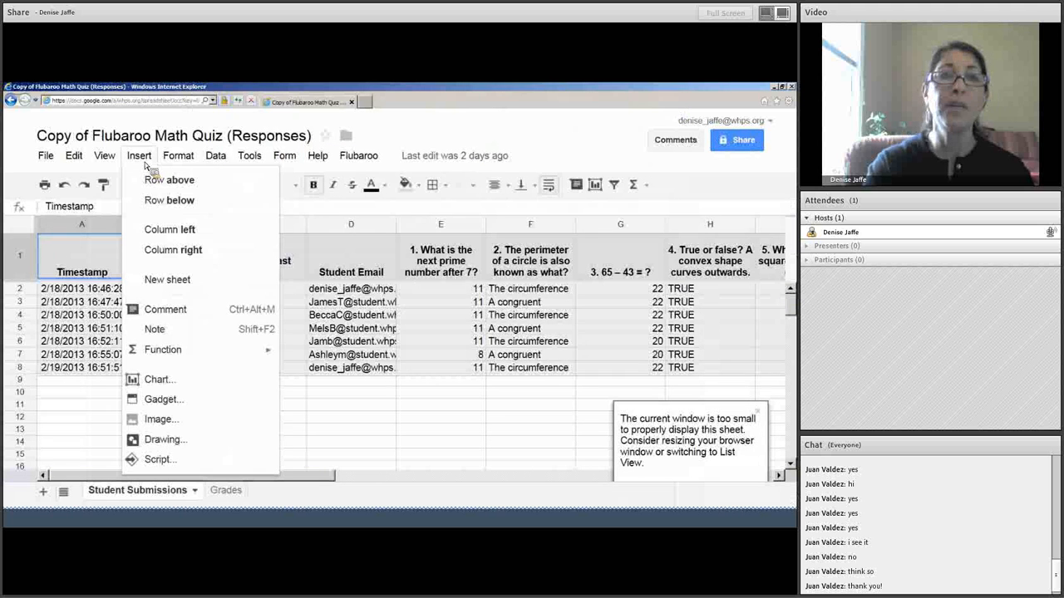
pyautogui.click(162, 460)
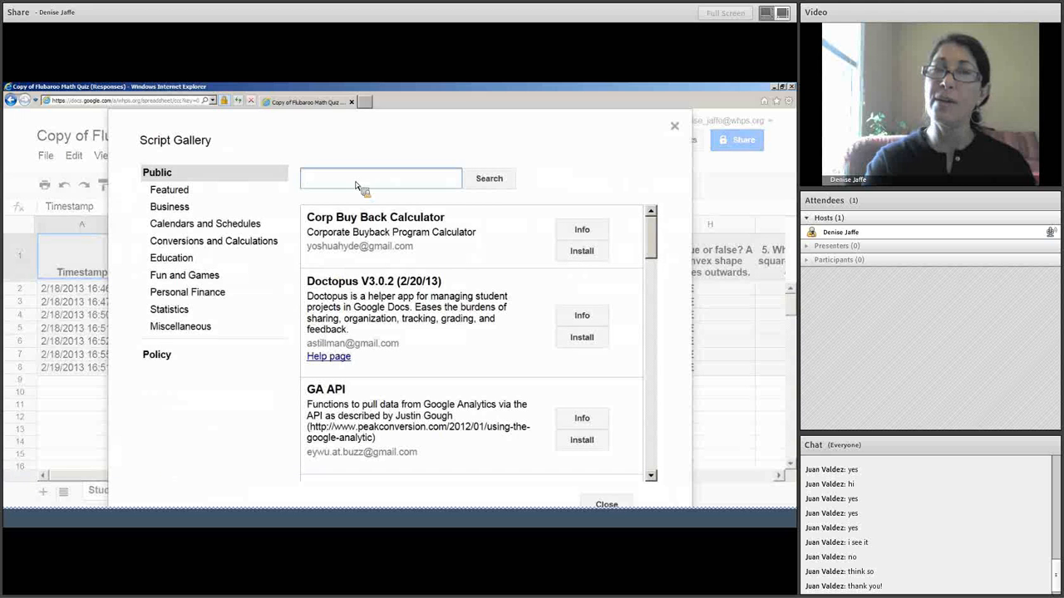
pyautogui.write('Flub')
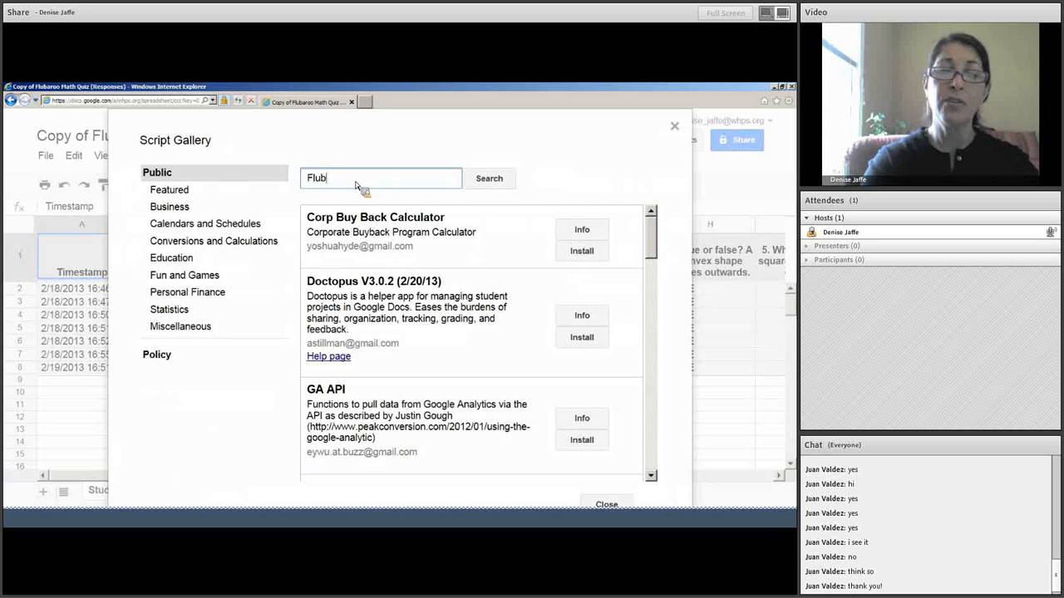
pyautogui.write('aro')
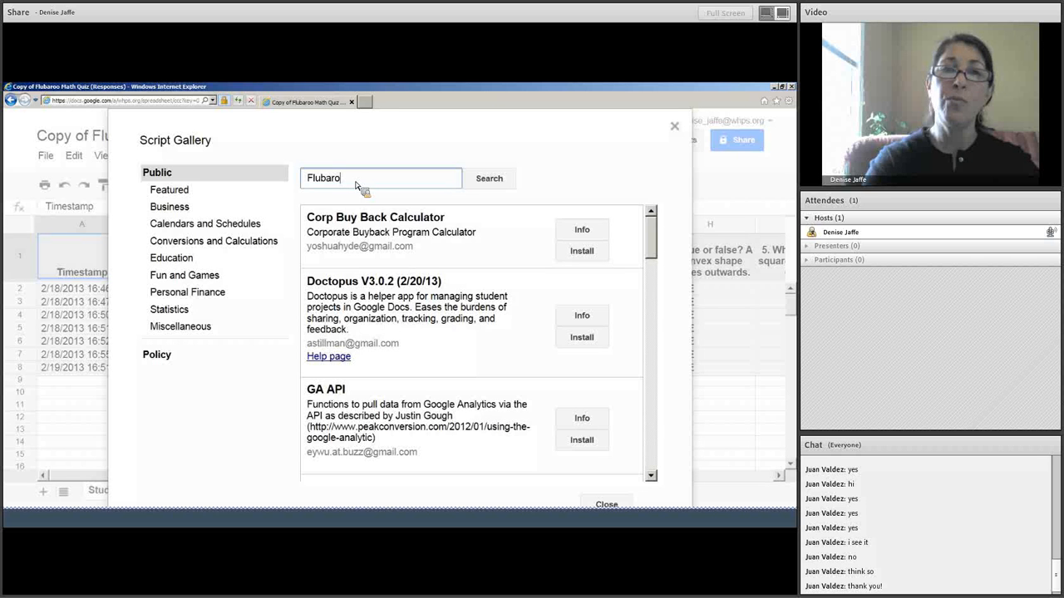
pyautogui.write('o')
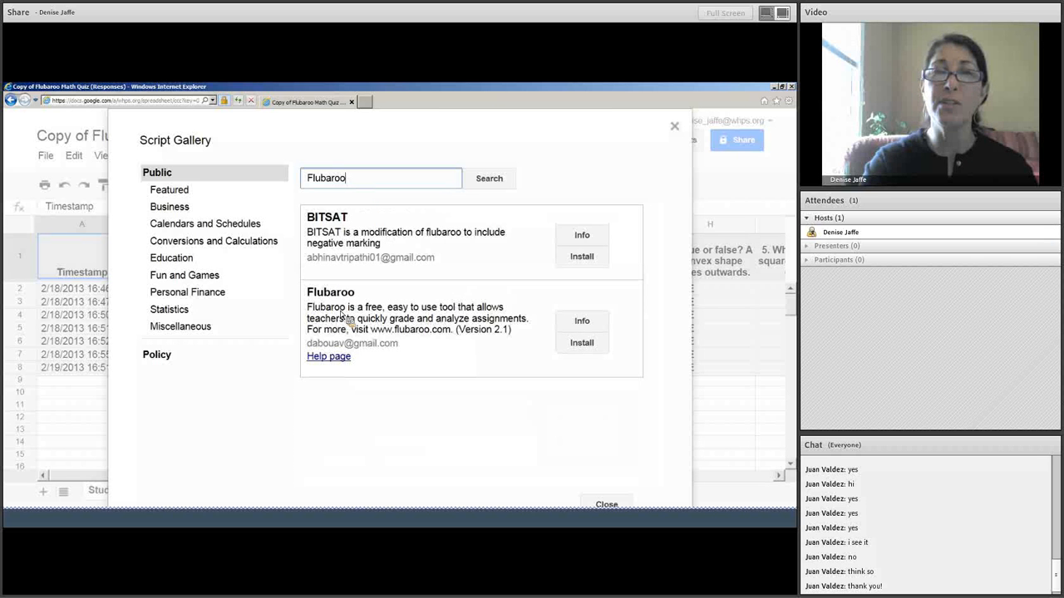
pyautogui.click(592, 346)
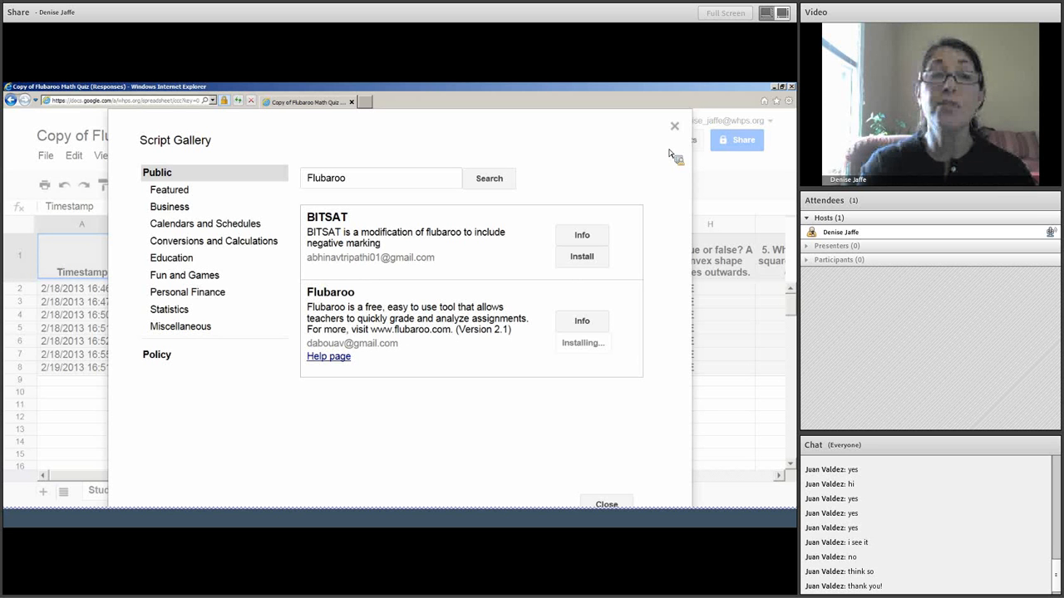
pyautogui.click(675, 127)
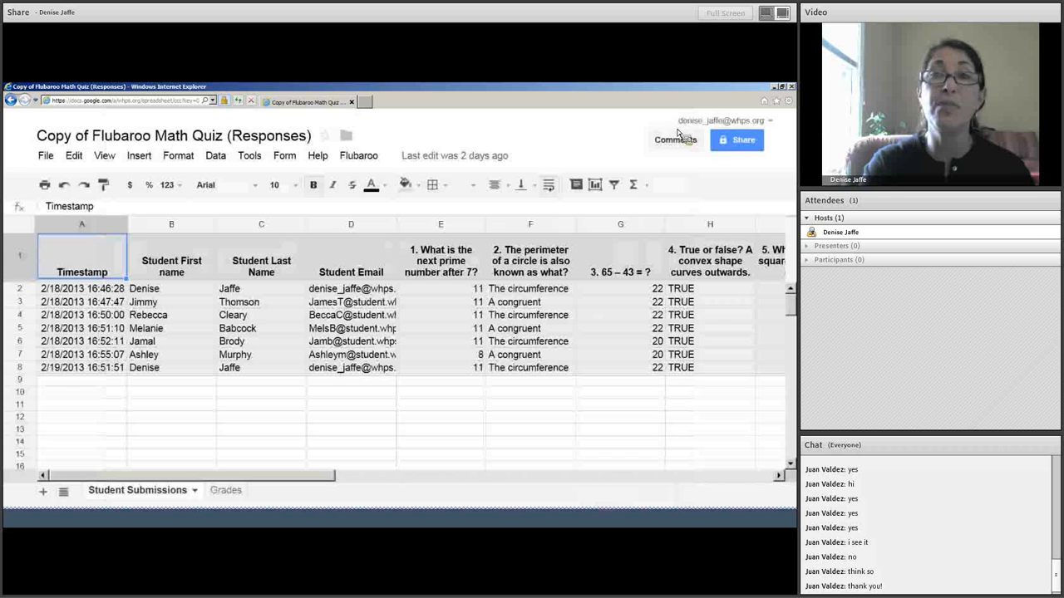
# Choose Flubaroo > Regrade Assignment and confirm replacing the existing grades.
pyautogui.click(375, 160)
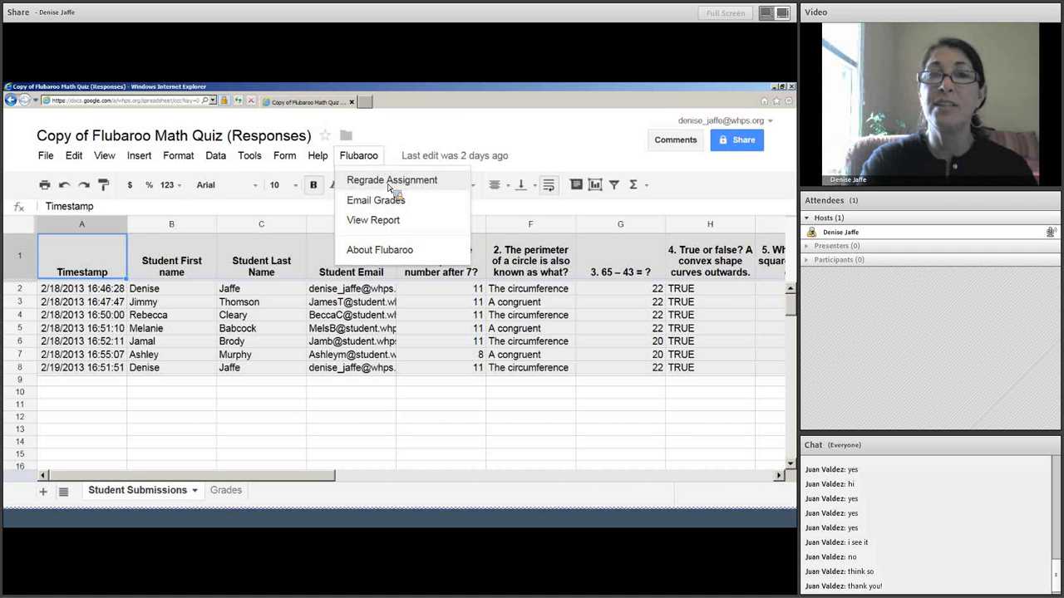
pyautogui.click(388, 185)
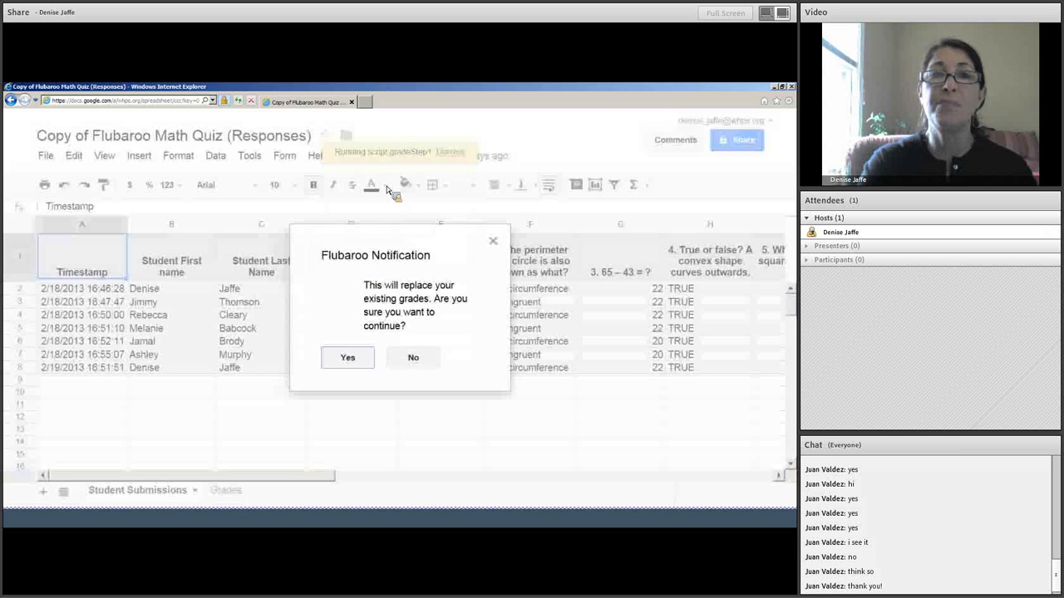
pyautogui.click(349, 358)
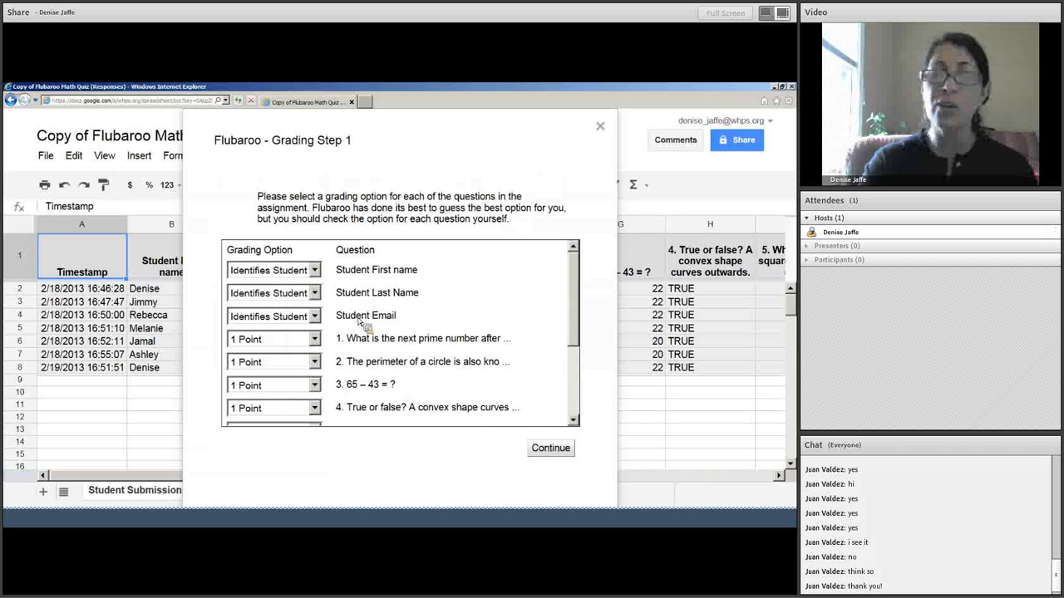
# Keep Student First name as 'Identifies Student' and question 1 at 1 point, then continue.
pyautogui.click(315, 271)
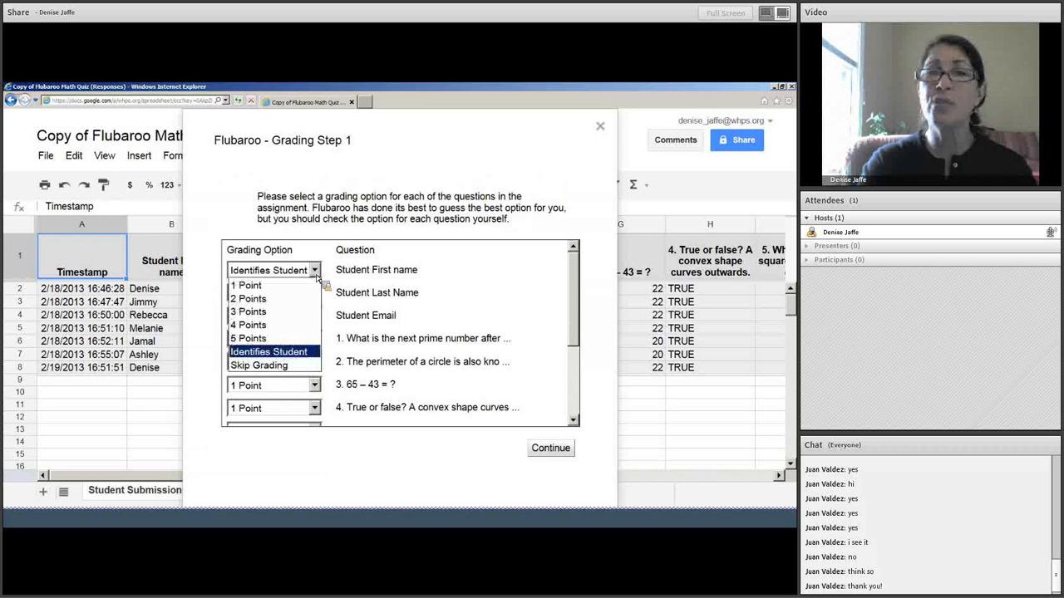
pyautogui.click(308, 358)
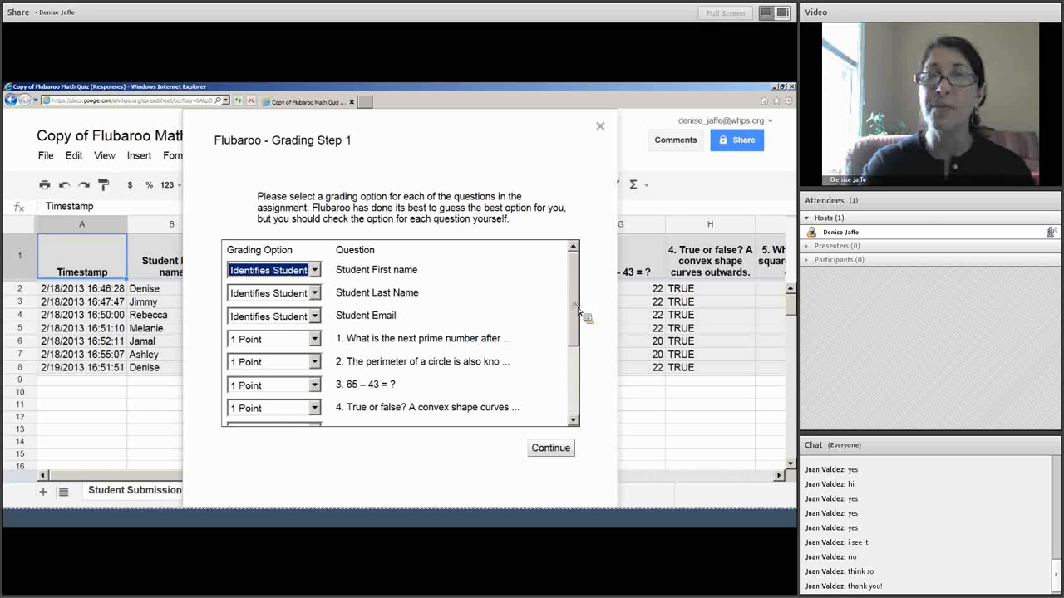
pyautogui.moveTo(579, 314); pyautogui.dragTo(581, 340)
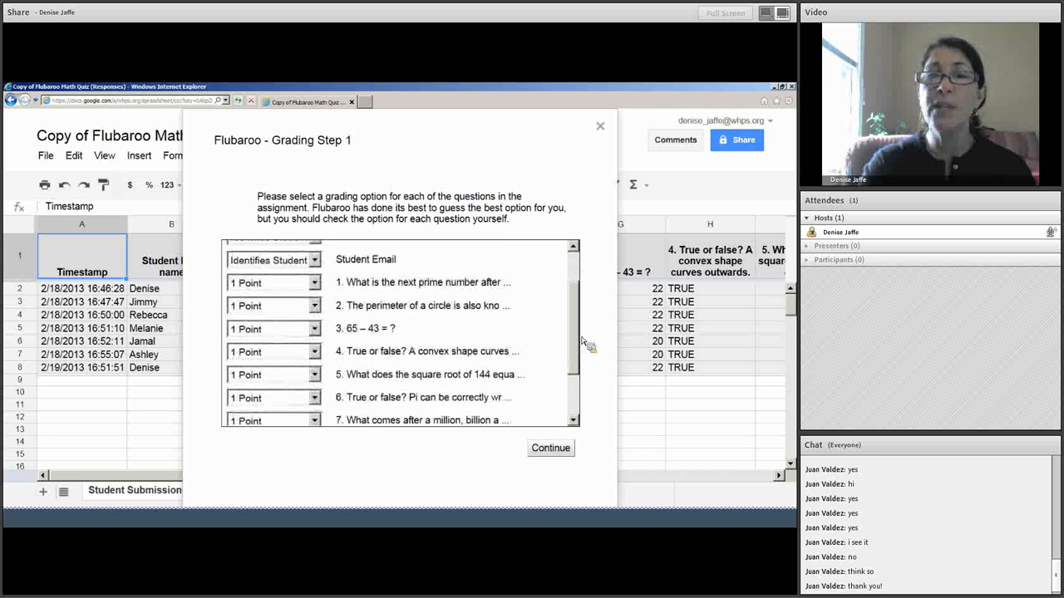
pyautogui.click(318, 285)
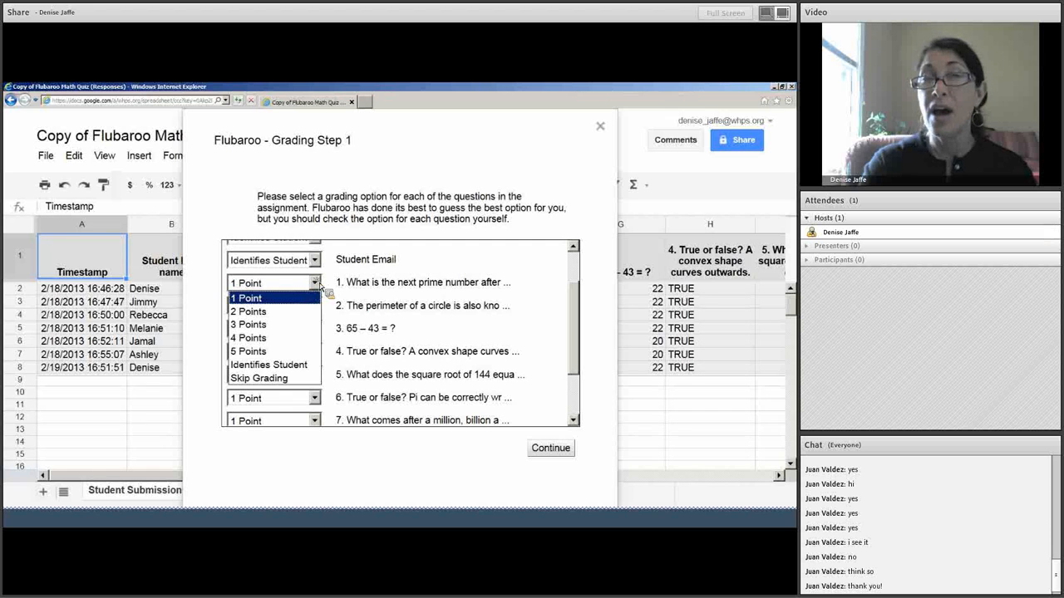
pyautogui.click(320, 285)
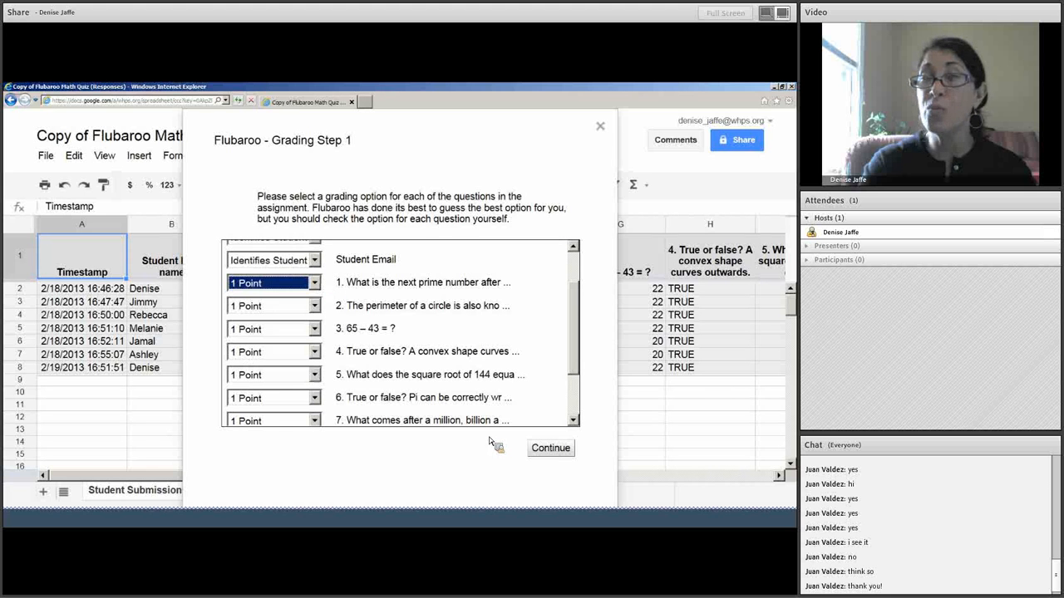
pyautogui.moveTo(575, 364); pyautogui.dragTo(581, 407)
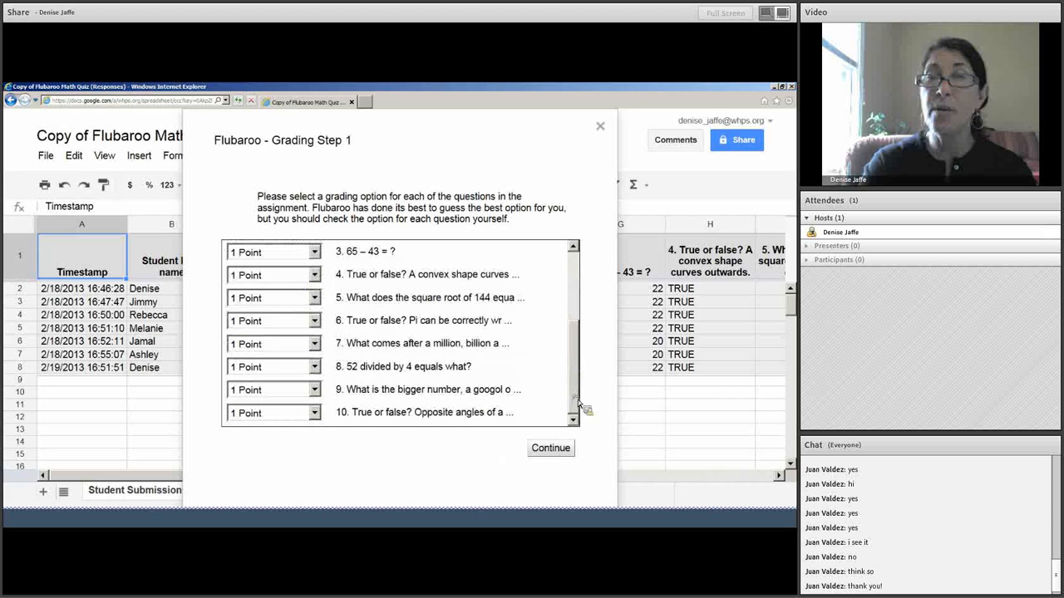
pyautogui.scroll(3, 581, 403)
pyautogui.click(558, 451)
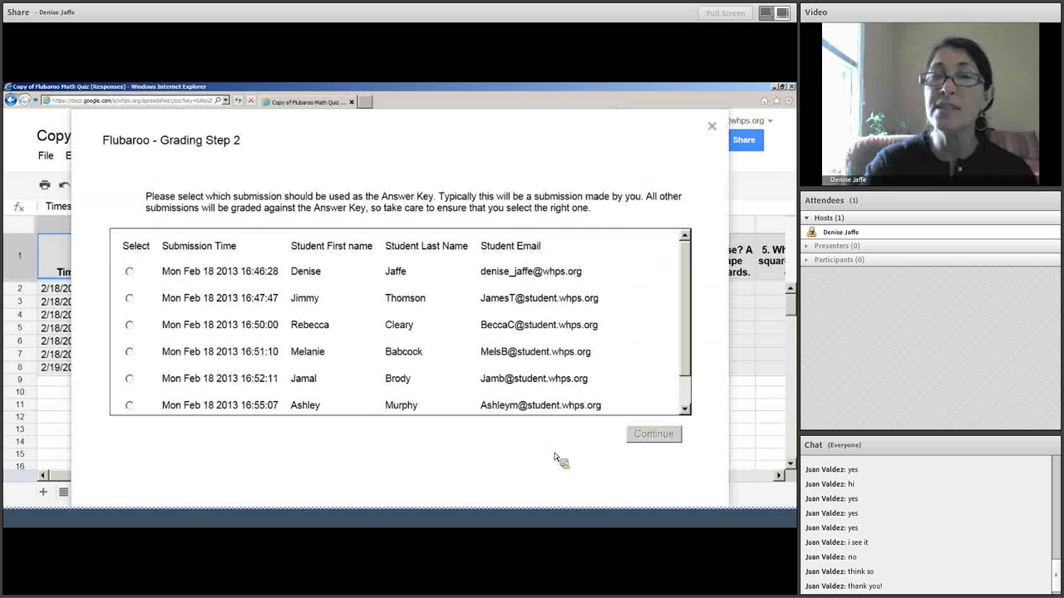
# Use the Mon Feb 18 16:46:28 submission as the answer key and run grading.
pyautogui.click(130, 272)
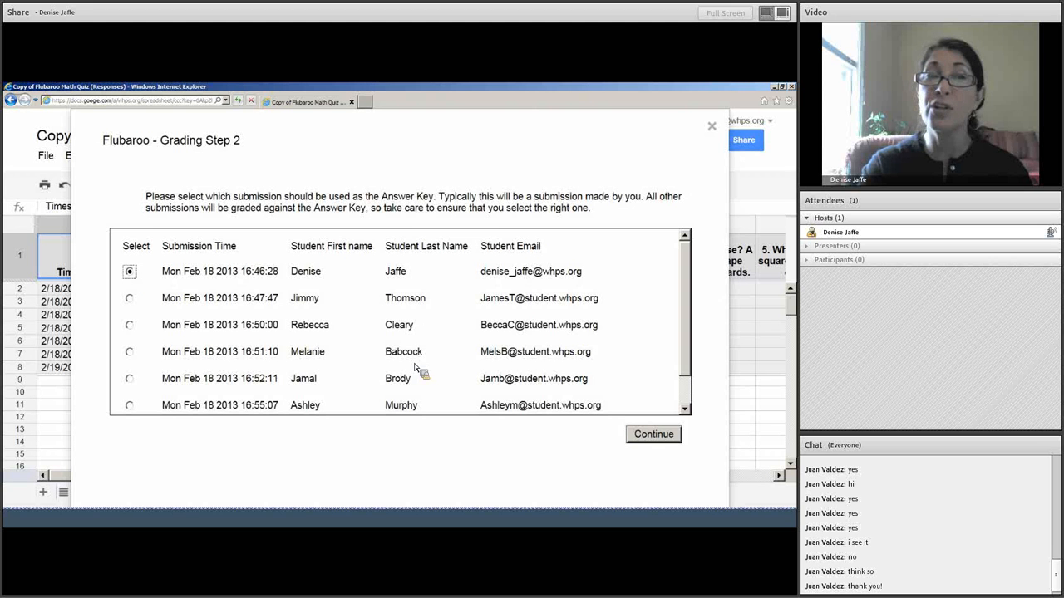
pyautogui.click(674, 438)
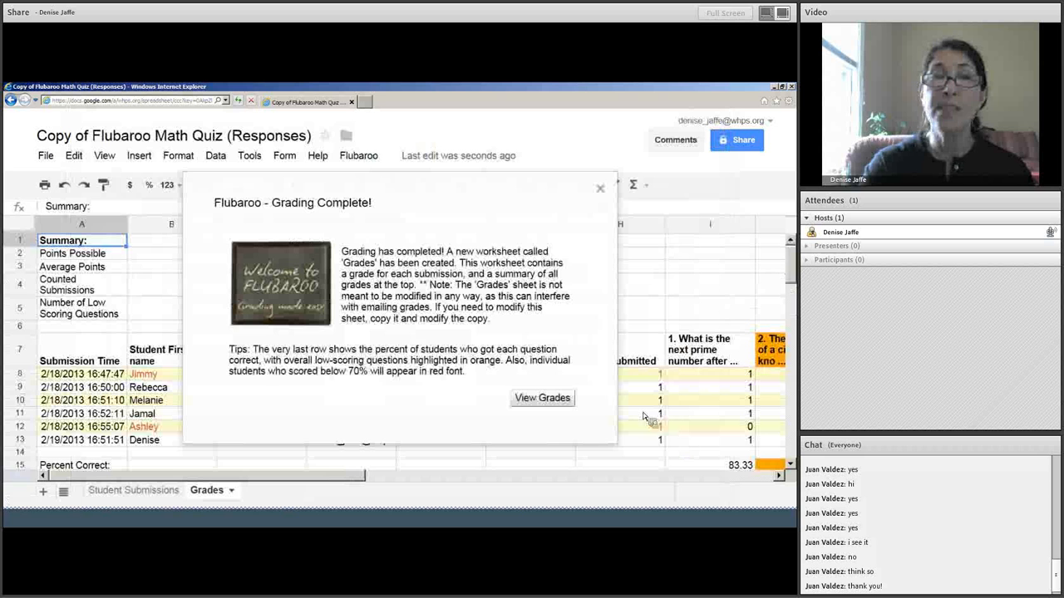
# Open the new Grades sheet and compare it with the Student Submissions sheet.
pyautogui.click(558, 403)
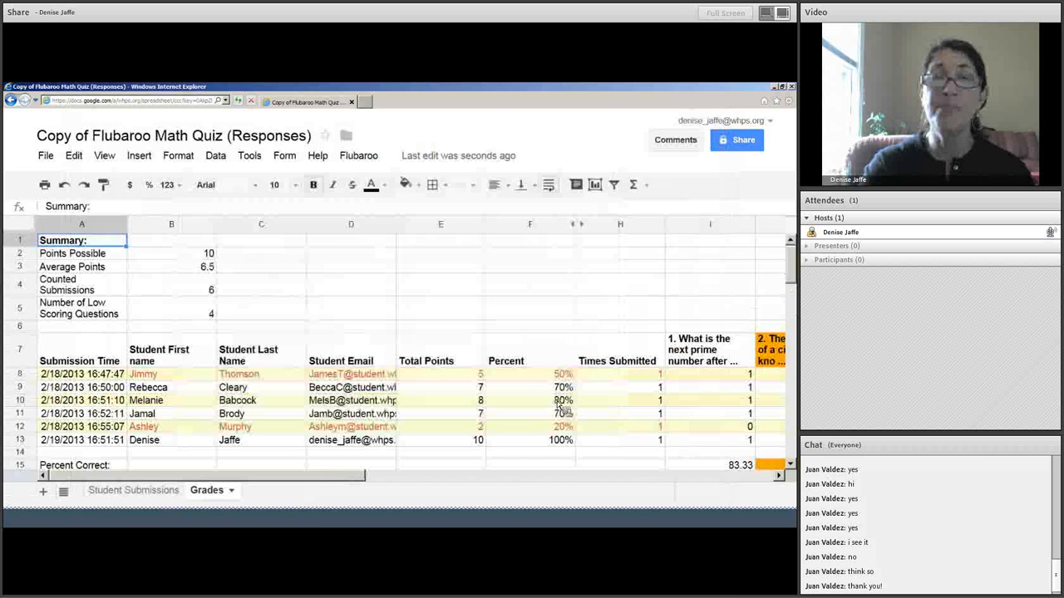
pyautogui.click(133, 491)
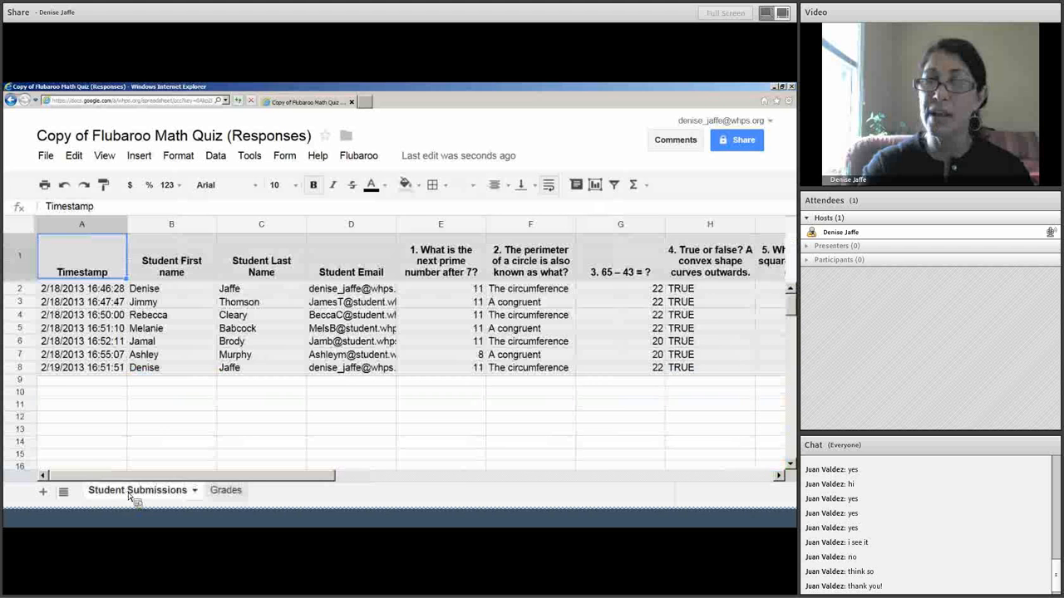
pyautogui.click(227, 492)
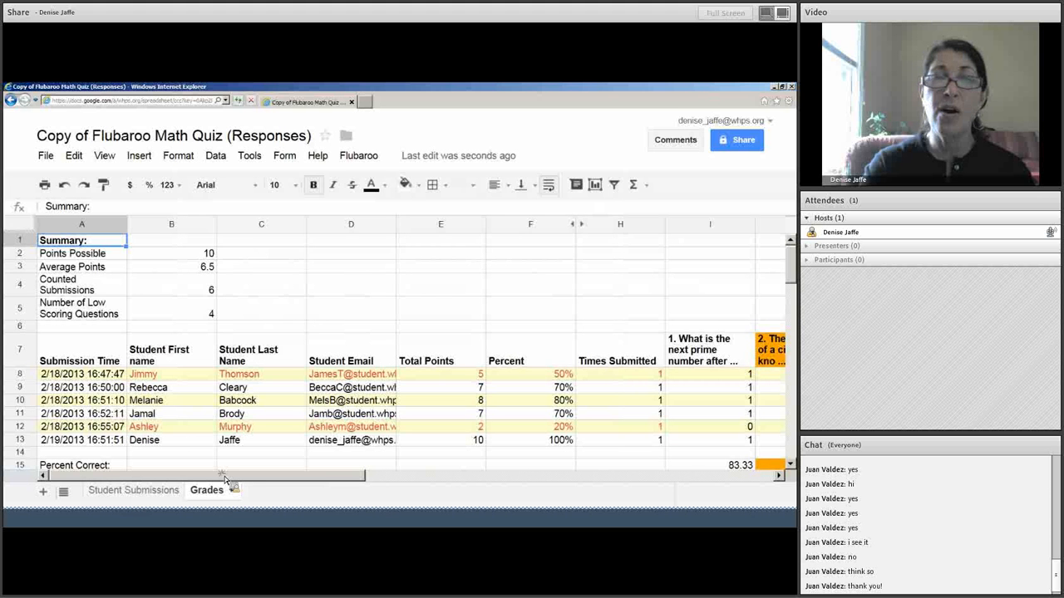
pyautogui.moveTo(228, 478)
pyautogui.mouseDown()
pyautogui.moveTo(612, 491)
pyautogui.moveTo(230, 483)
pyautogui.mouseUp()
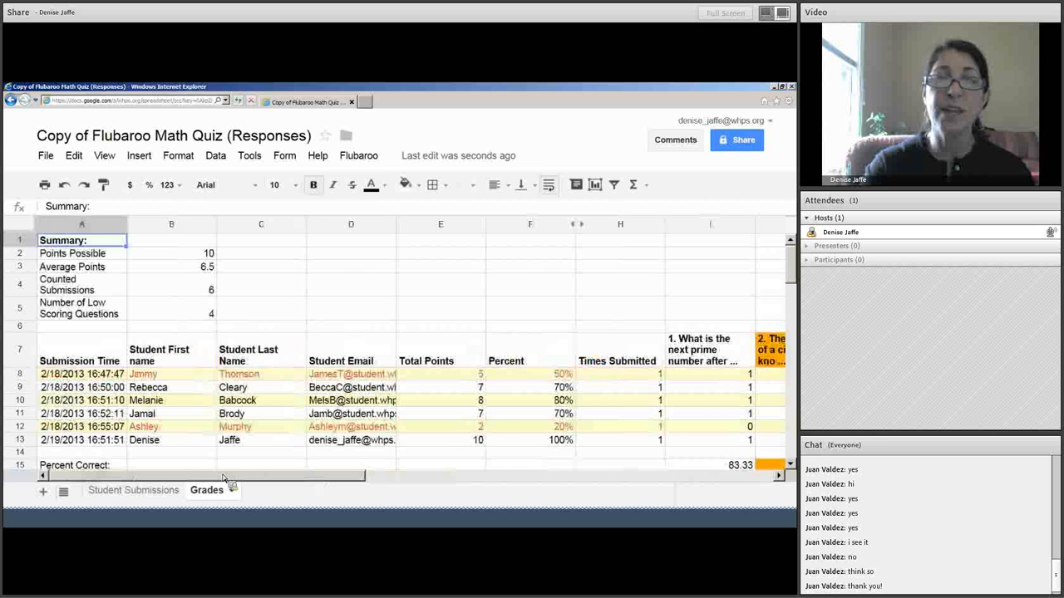
# Review the summary: 10 points possible, 6.5 average, 6 counted submissions, 4 low-scoring questions.
pyautogui.click(167, 259)
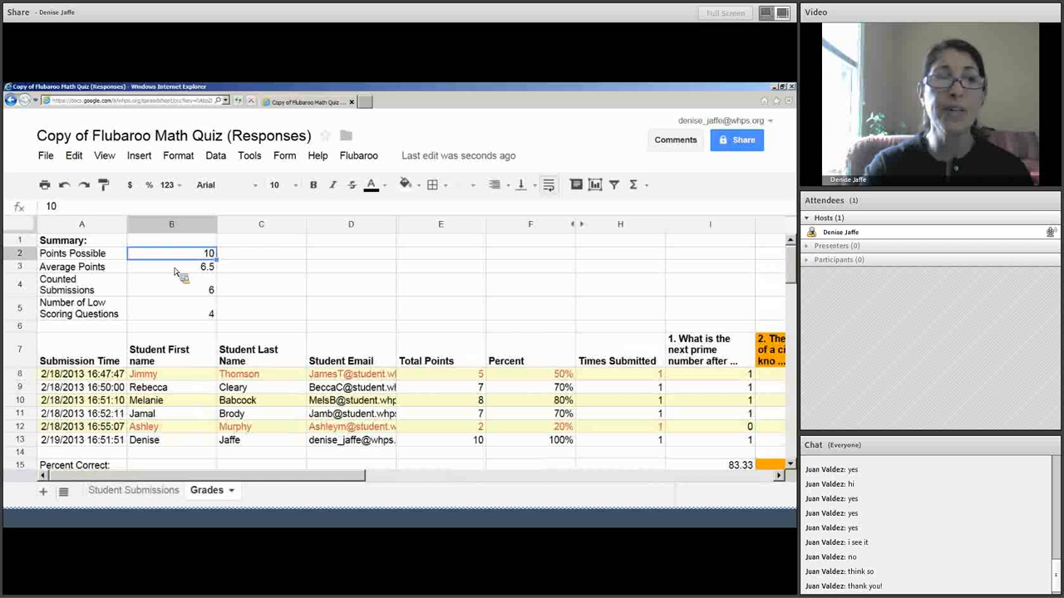
pyautogui.click(176, 268)
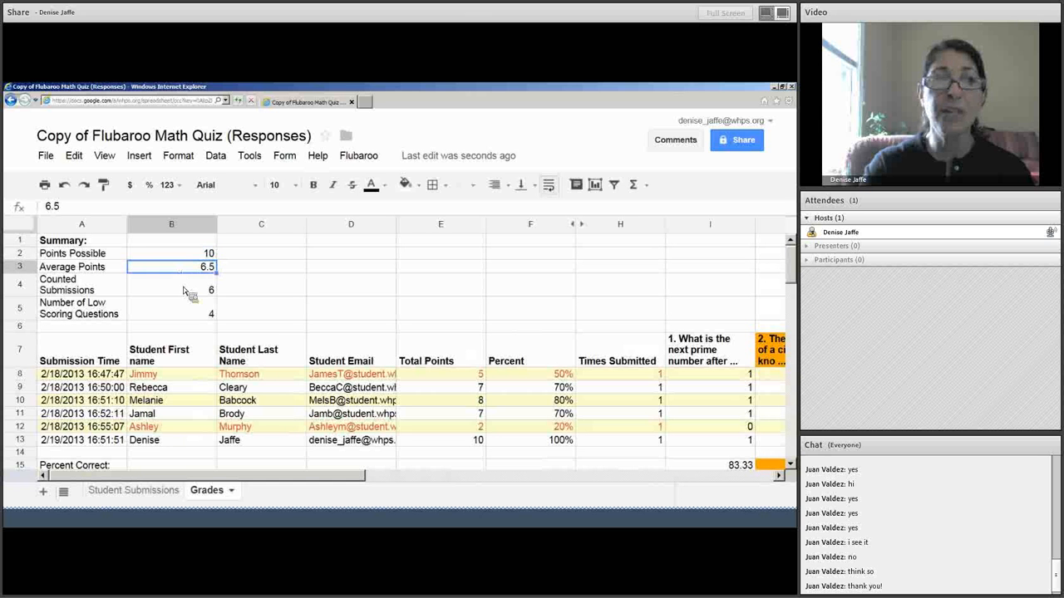
pyautogui.click(184, 288)
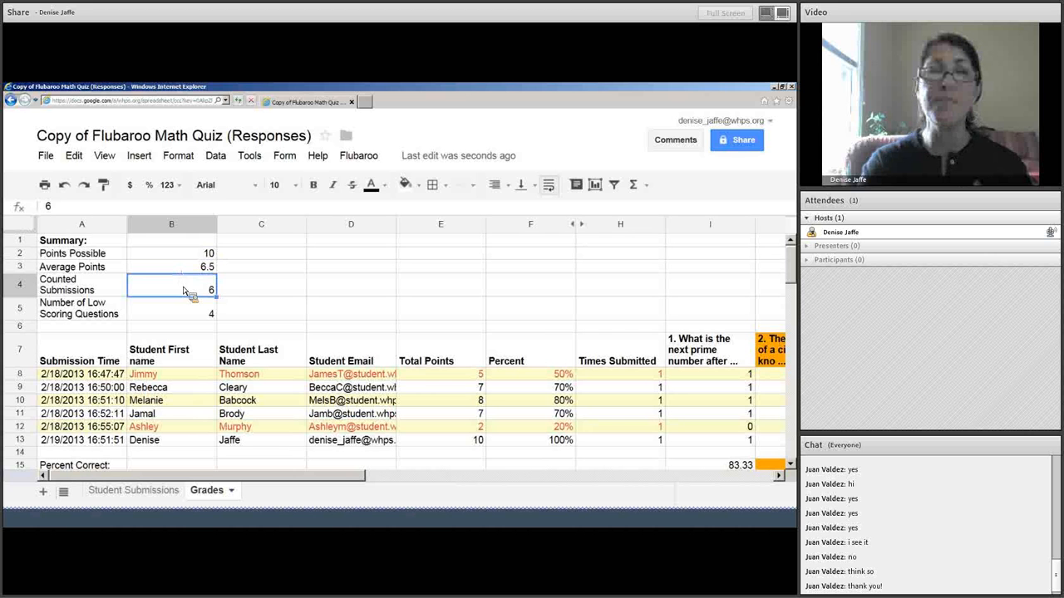
pyautogui.click(182, 316)
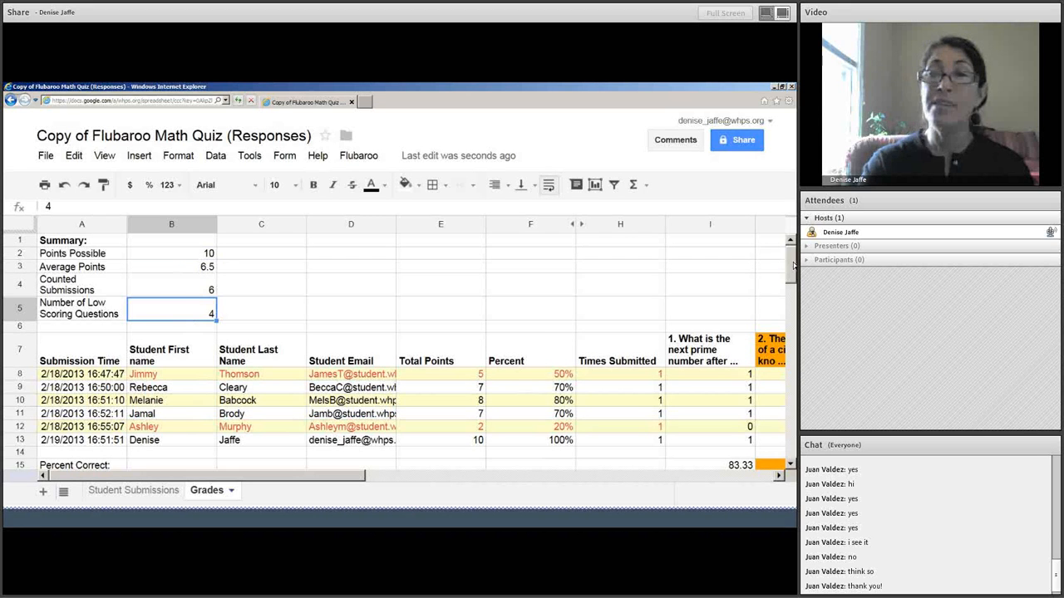
# Check percent correct per question (question 1 83.33, question 2 50), then switch windows.
pyautogui.scroll(-2, 399, 349)
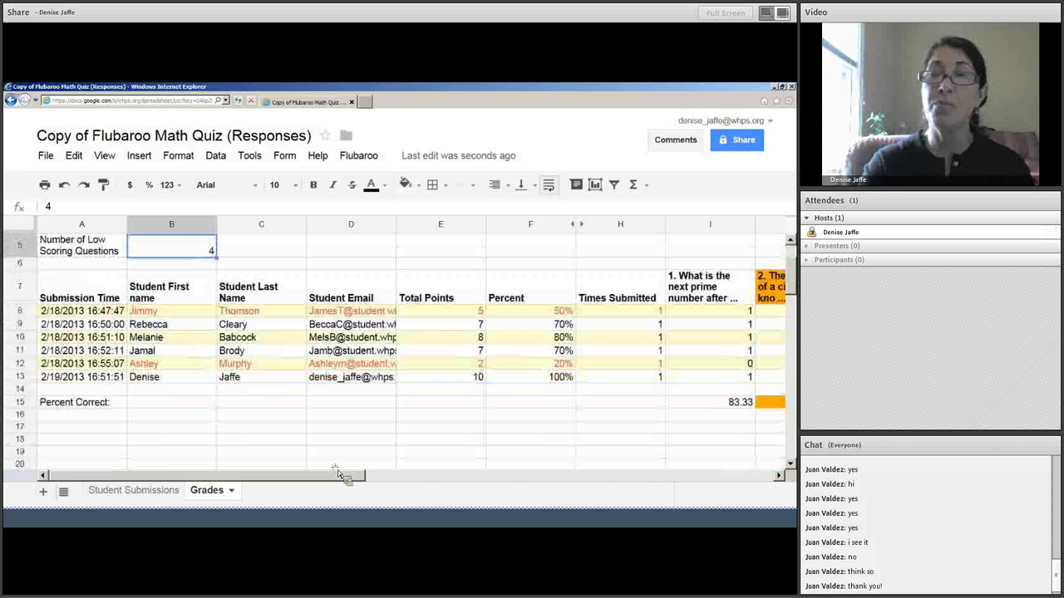
pyautogui.moveTo(341, 476); pyautogui.dragTo(446, 475)
pyautogui.click(478, 405)
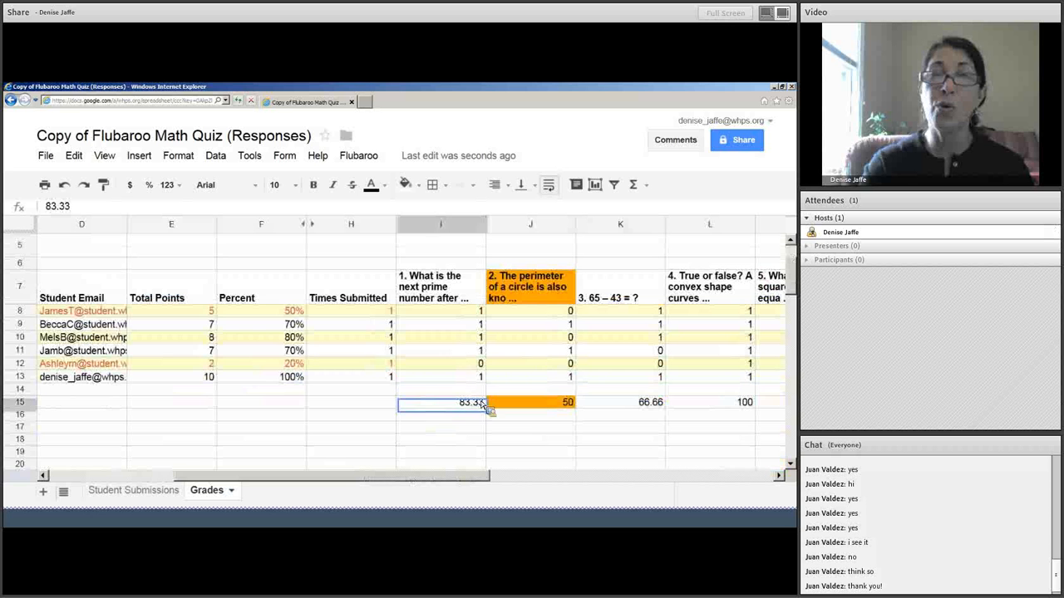
pyautogui.click(528, 411)
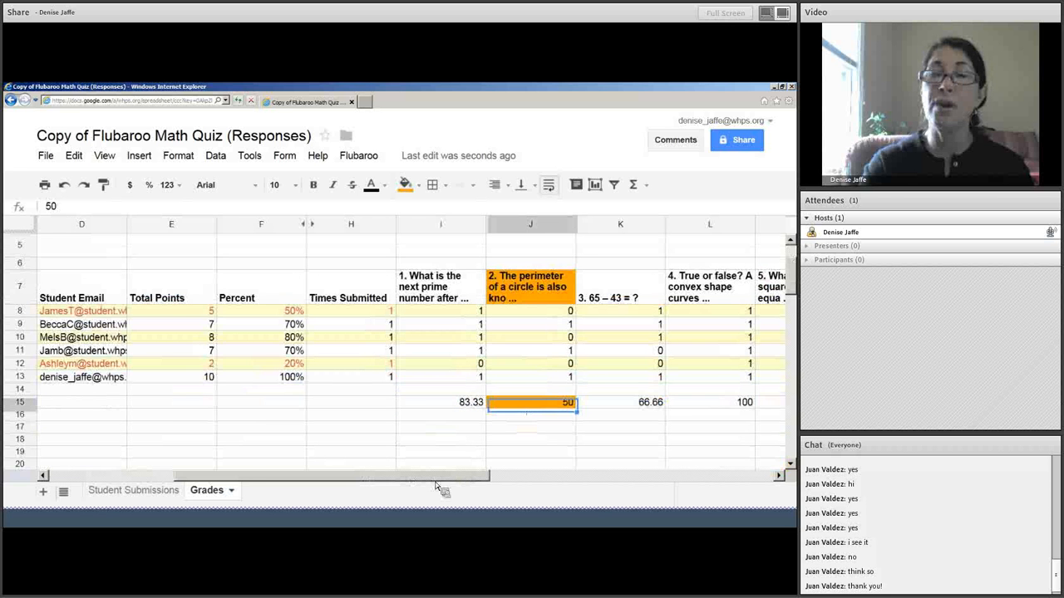
pyautogui.moveTo(438, 477); pyautogui.dragTo(624, 456)
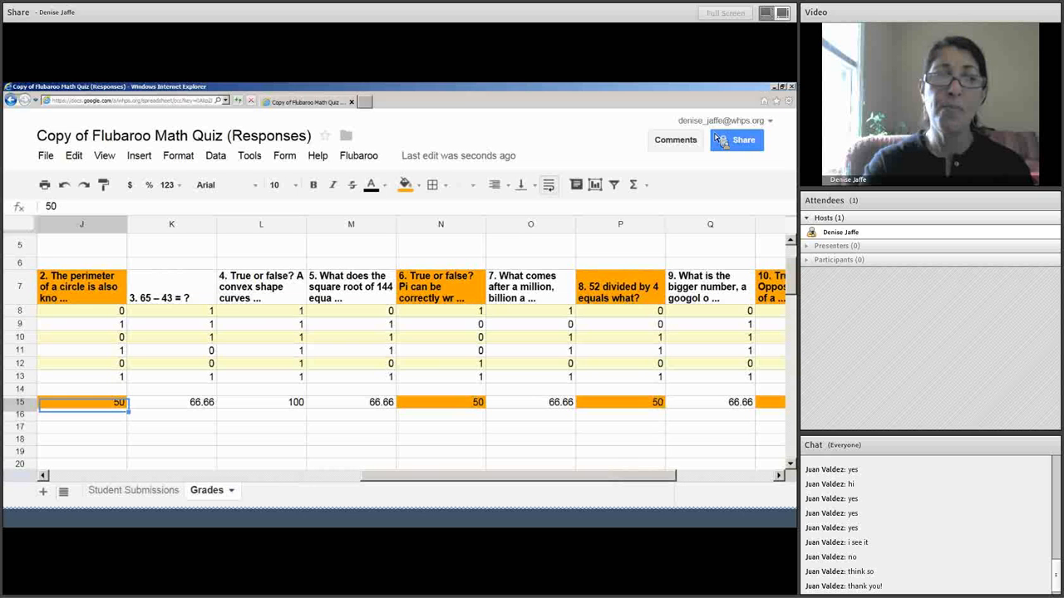
pyautogui.click(268, 483)
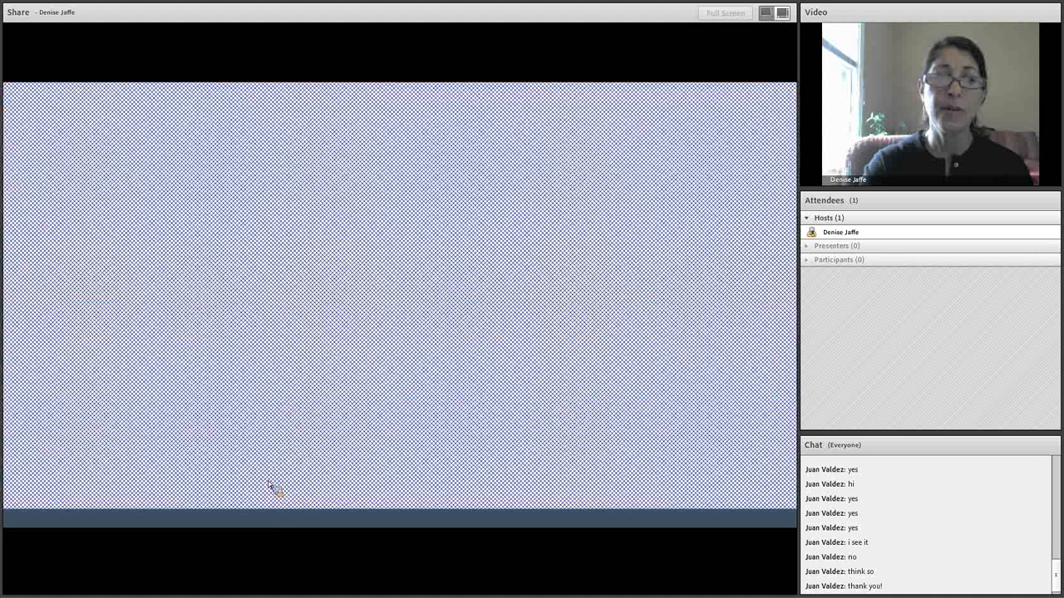